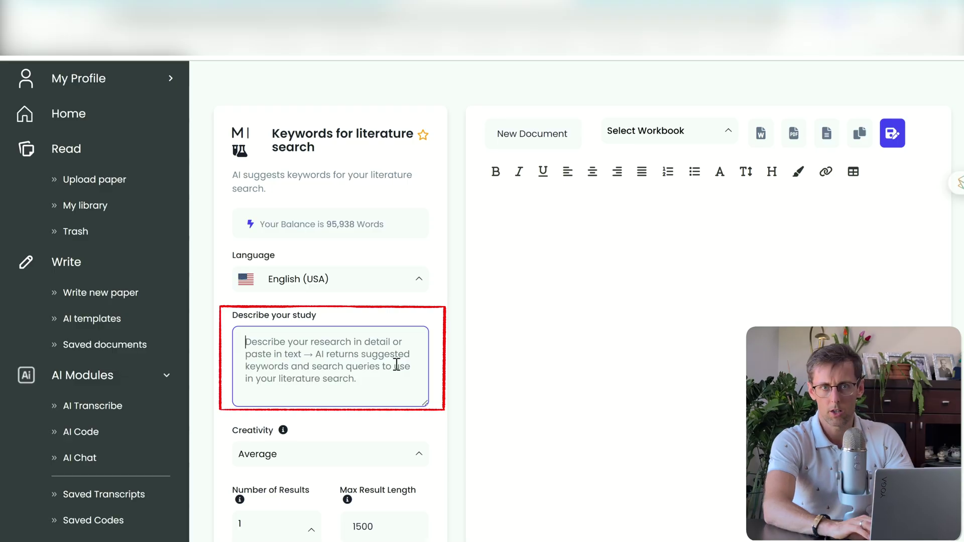
- Paste the pronunciation course-book study description, set Max Result Length to 500, and generate keywords and queries
type("The aim of this research is to investigate how pronunciation is presented in course books for teaching English")
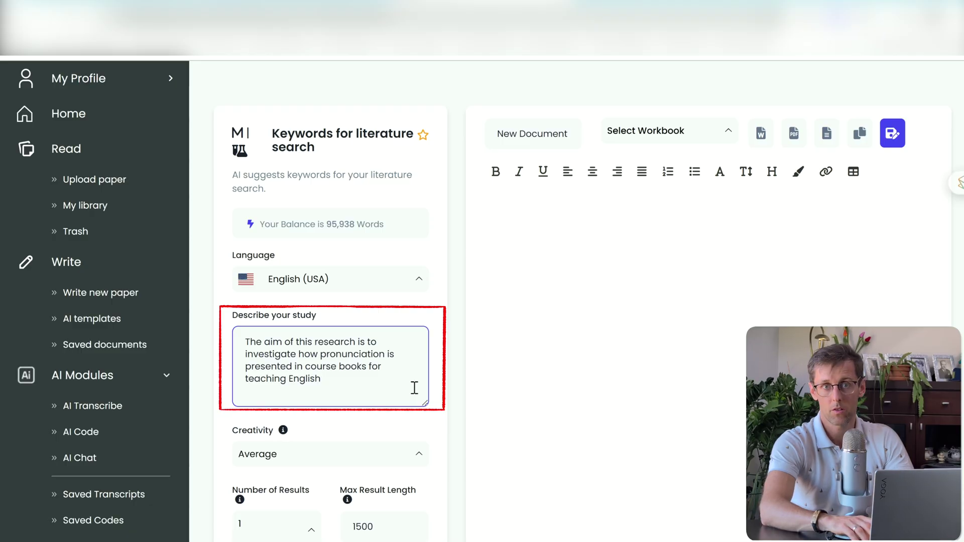
scroll(415, 392, "down", 3)
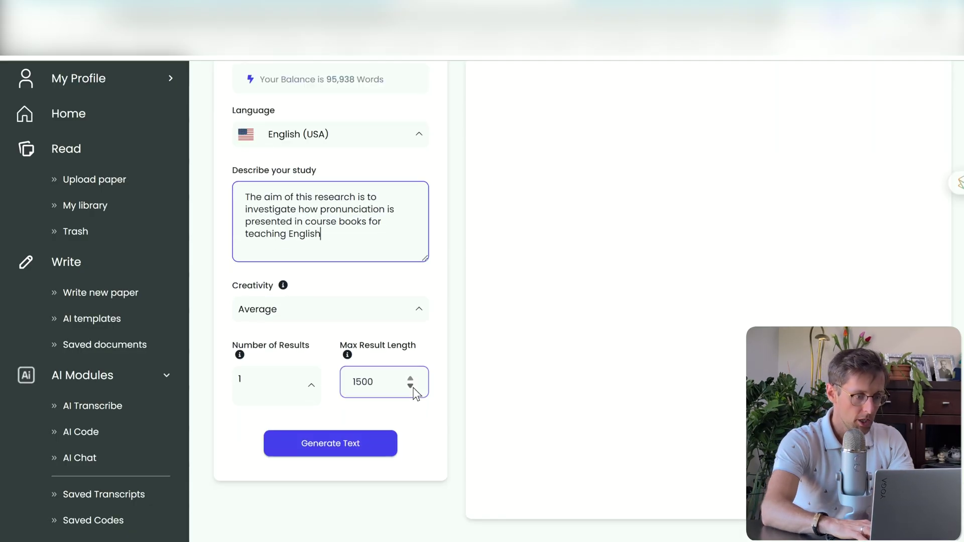
left_click(358, 382)
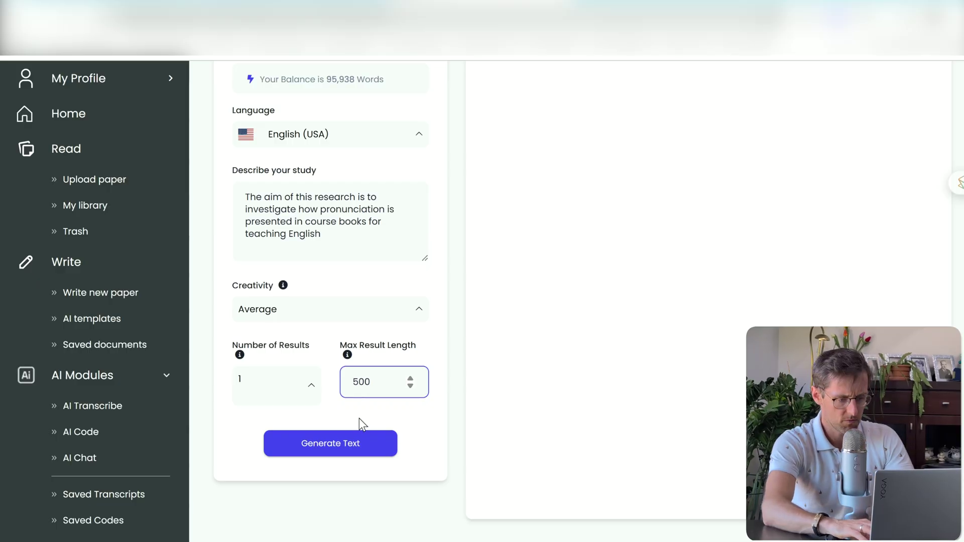
left_click(350, 445)
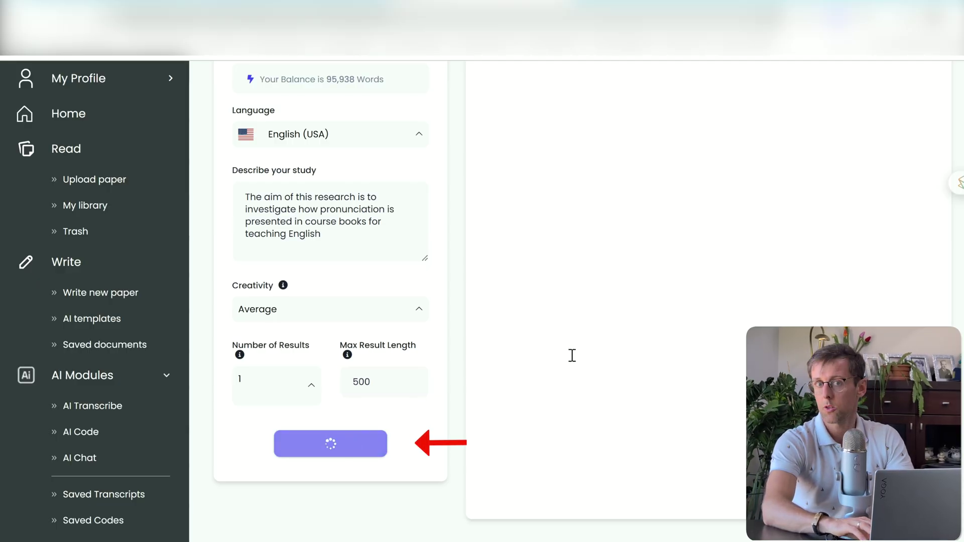
- Review the generated keyword list and select the first generated search query
scroll(570, 355, "up", 3)
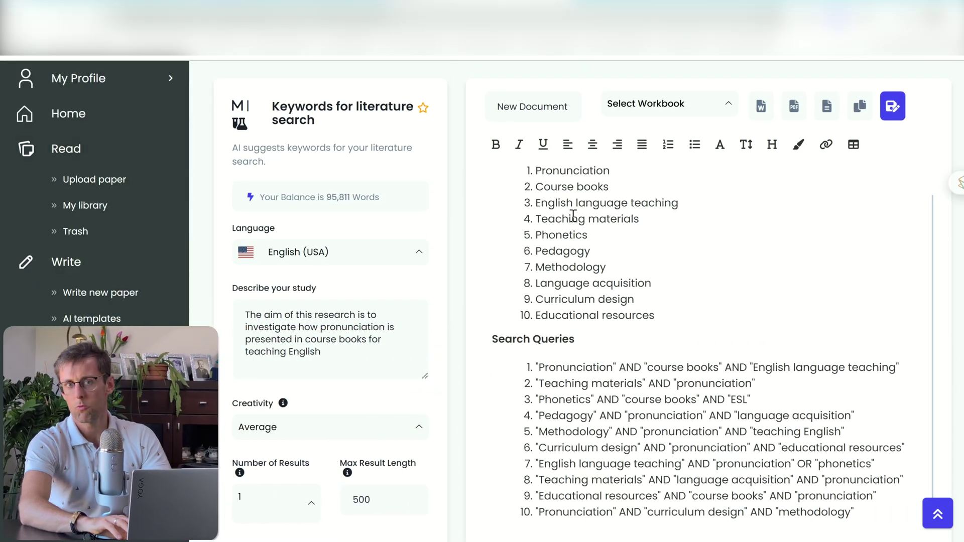
left_click_drag(665, 319, 541, 172)
left_click(661, 255)
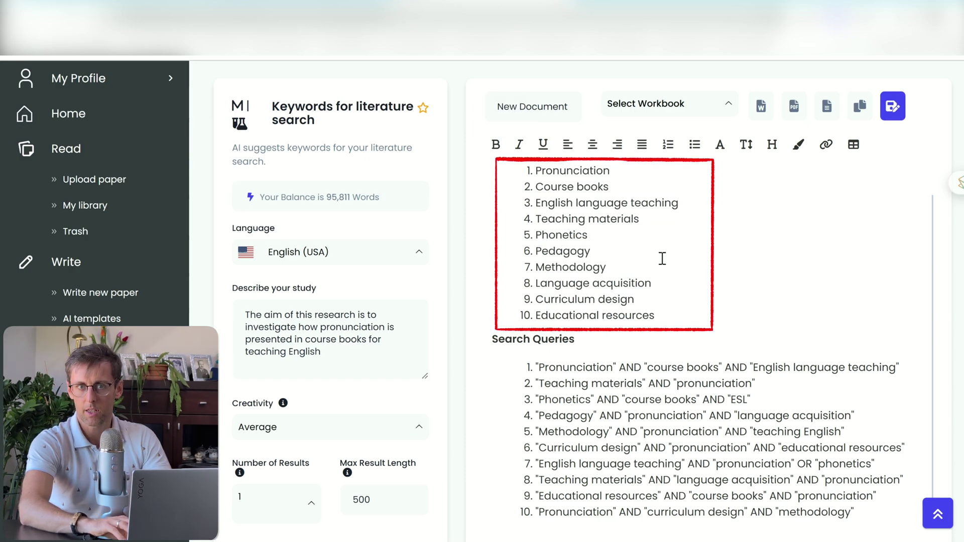
scroll(662, 258, "down", 1)
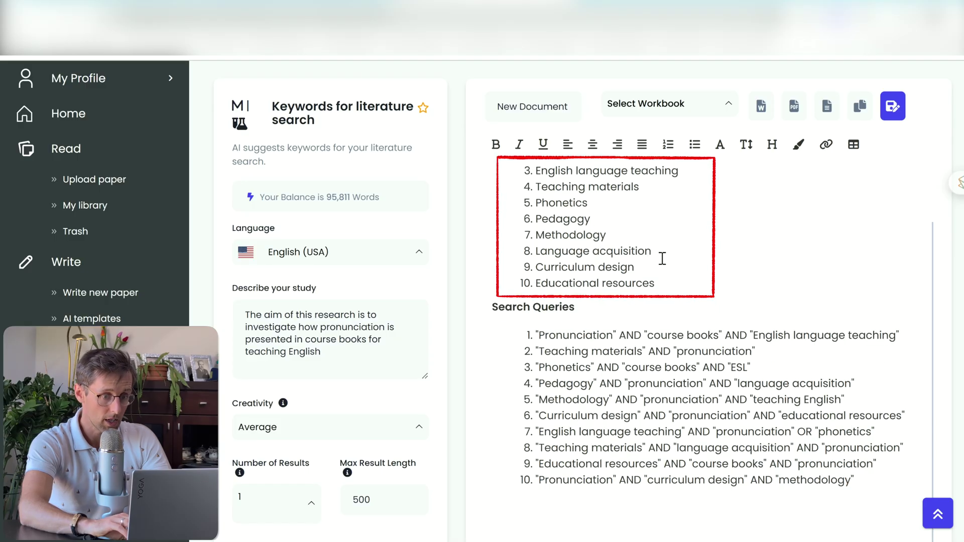
mouse_move(536, 334)
left_mouse_down()
mouse_move(720, 347)
mouse_move(905, 339)
left_mouse_up()
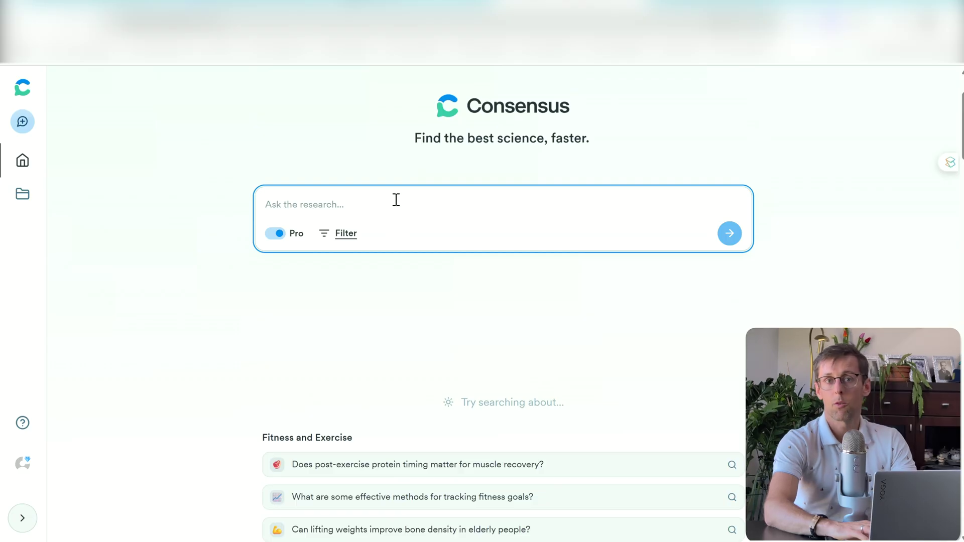
- Search the suggested question on post-exercise protein timing and review the Consensus Meter and summary
scroll(561, 380, "down", 3)
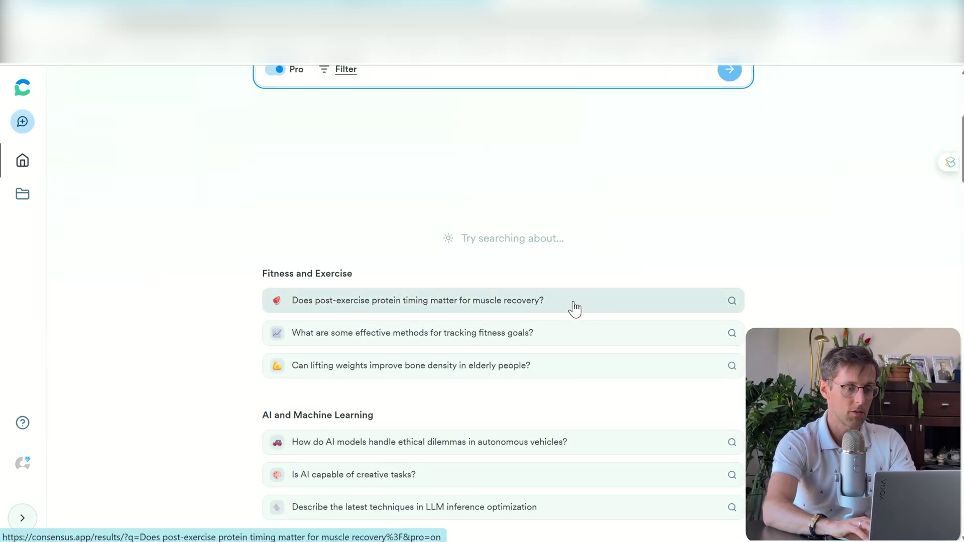
left_click(522, 303)
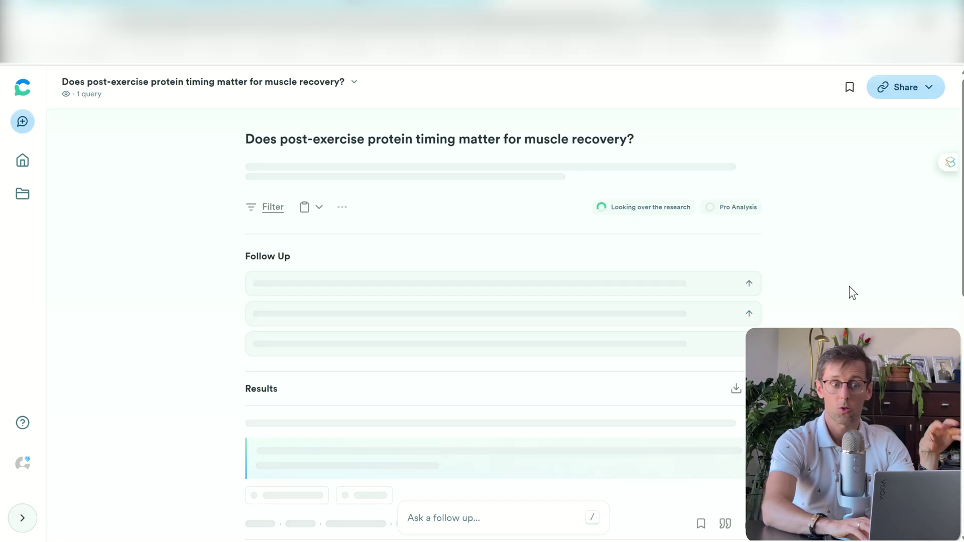
scroll(852, 292, "down", 2)
scroll(852, 292, "up", 2)
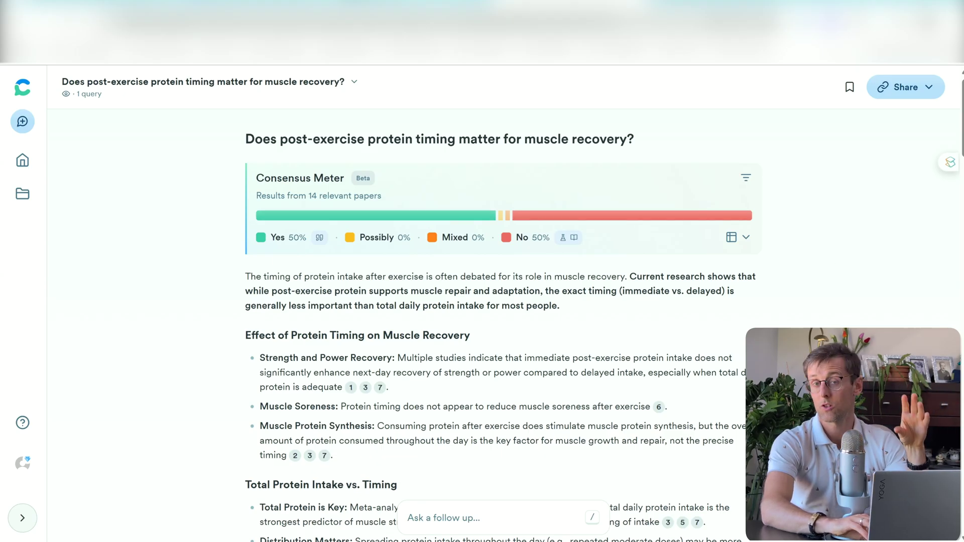
scroll(502, 326, "down", 2)
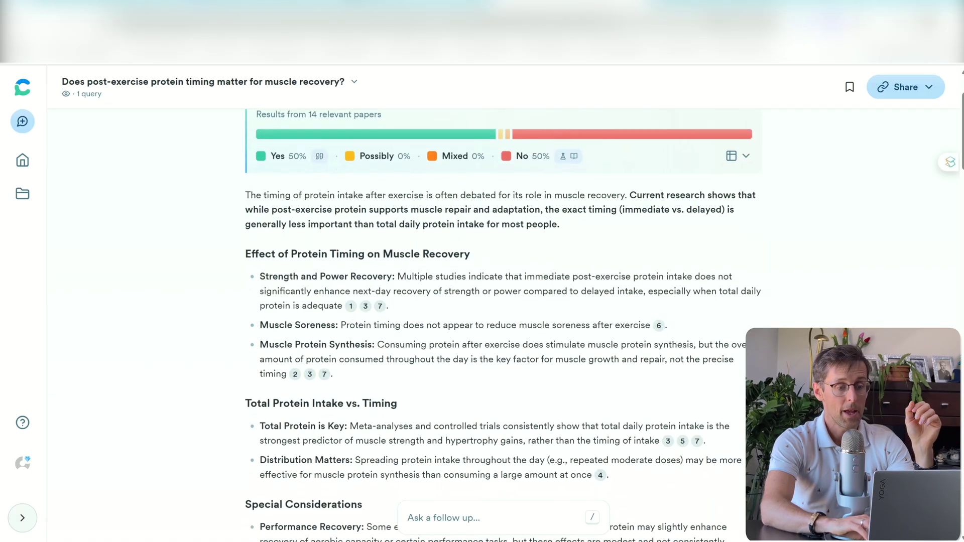
- Highlight the summary bullets on protein timing effects, then jump to cited paper 3
left_click_drag(327, 208, 405, 208)
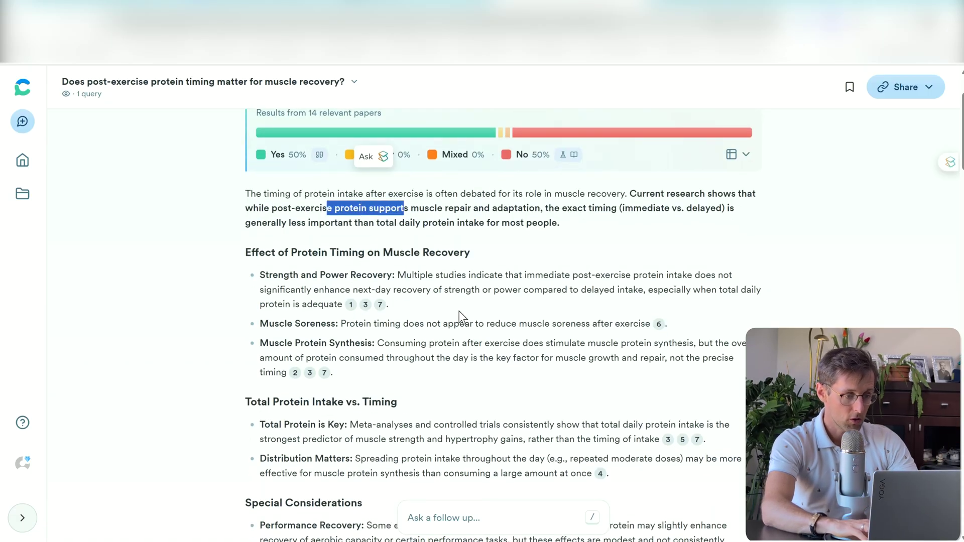
left_click(390, 254)
left_click_drag(333, 372, 271, 290)
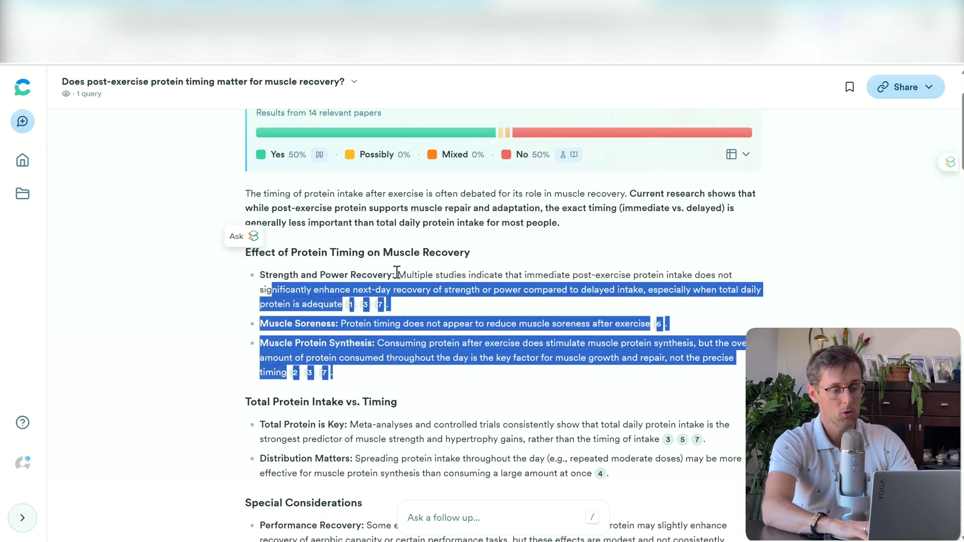
left_click(500, 294)
scroll(497, 251, "down", 3)
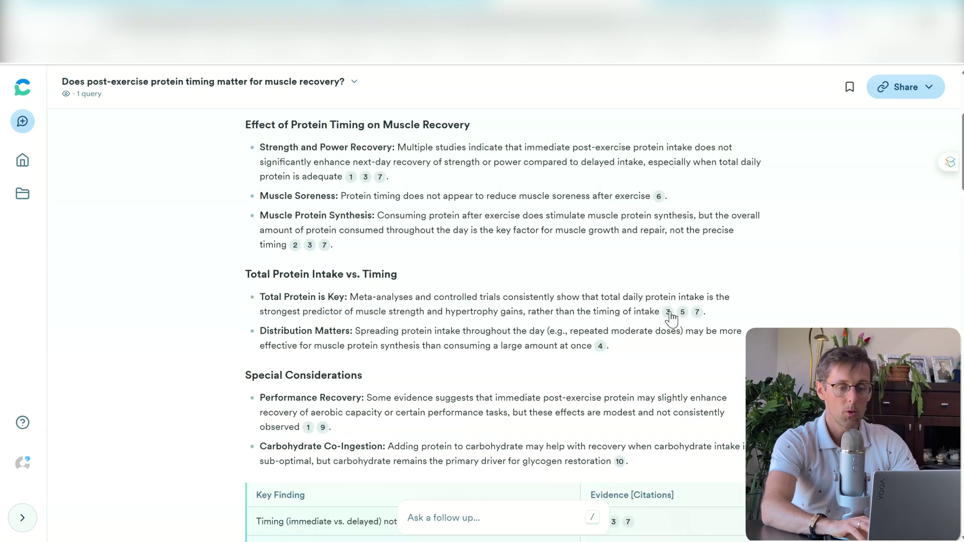
mouse_move(670, 313)
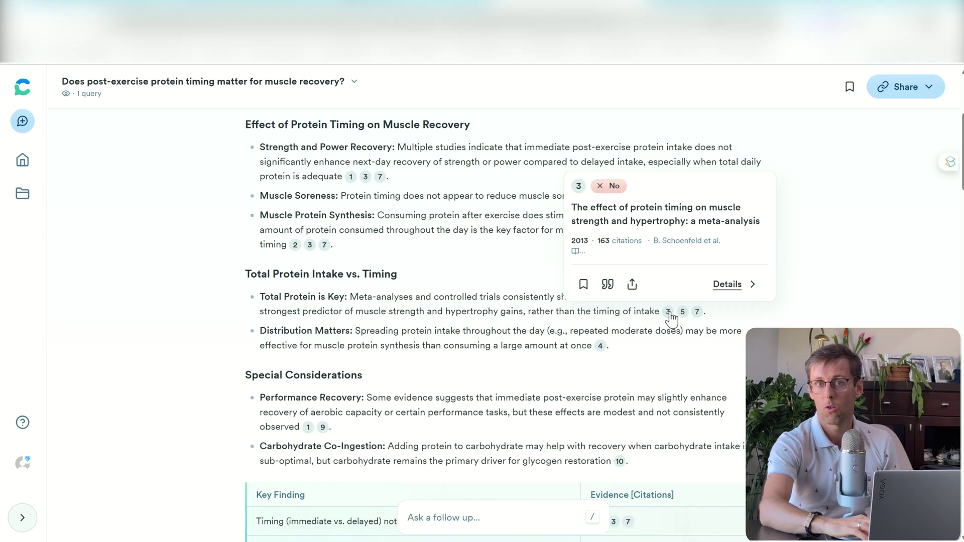
left_click(668, 312)
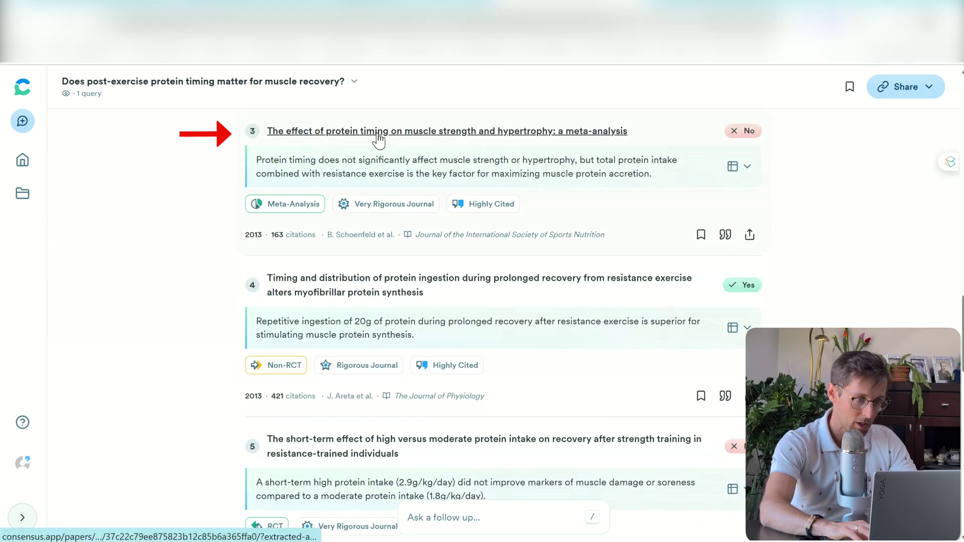
- Open the 2013 protein timing meta-analysis's Paper page and read through its abstract
left_click(379, 133)
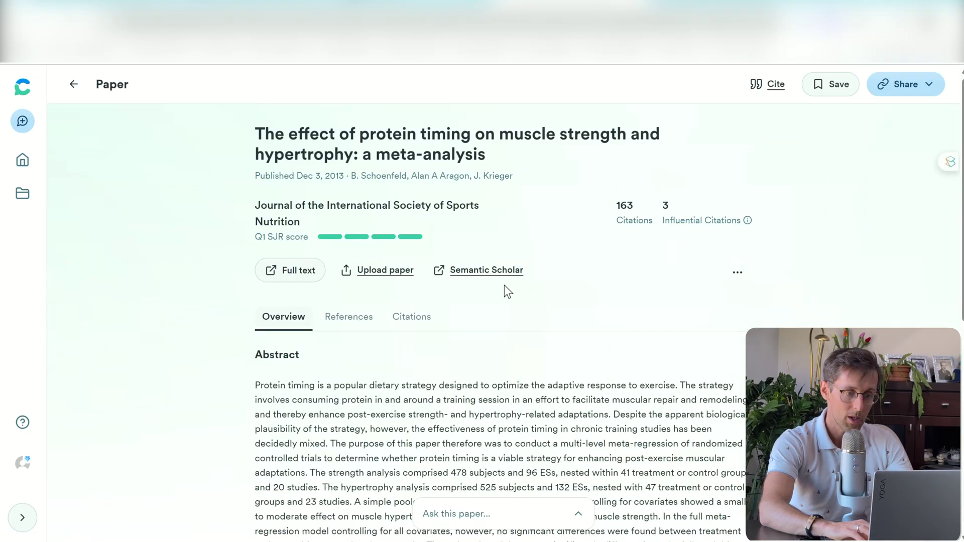
scroll(501, 381, "down", 4)
scroll(501, 380, "up", 2)
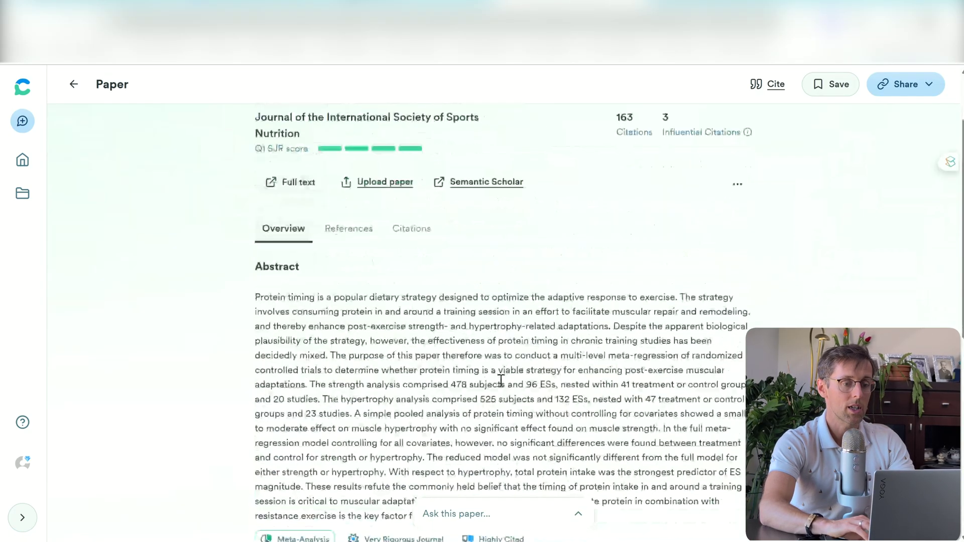
scroll(501, 380, "down", 3)
scroll(573, 251, "up", 5)
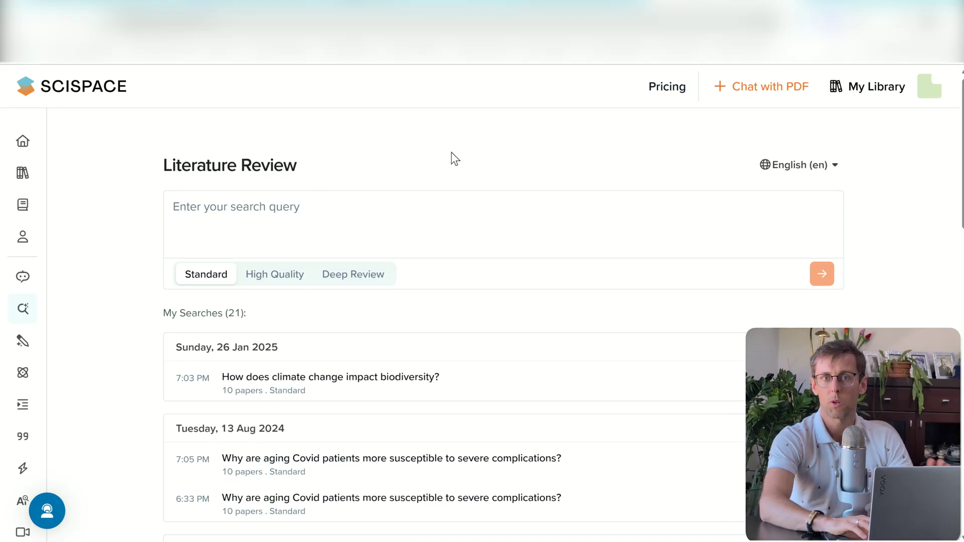
left_click(412, 338)
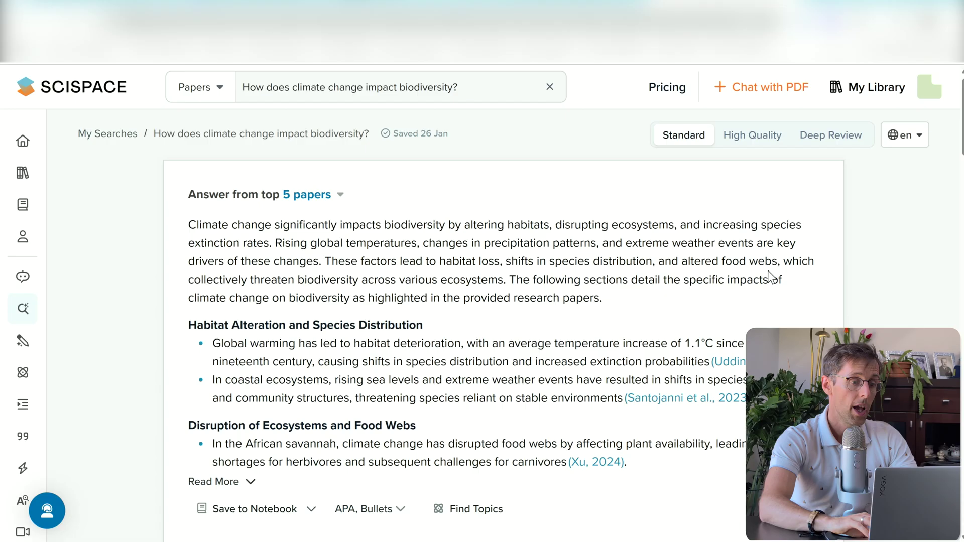
scroll(662, 322, "down", 1)
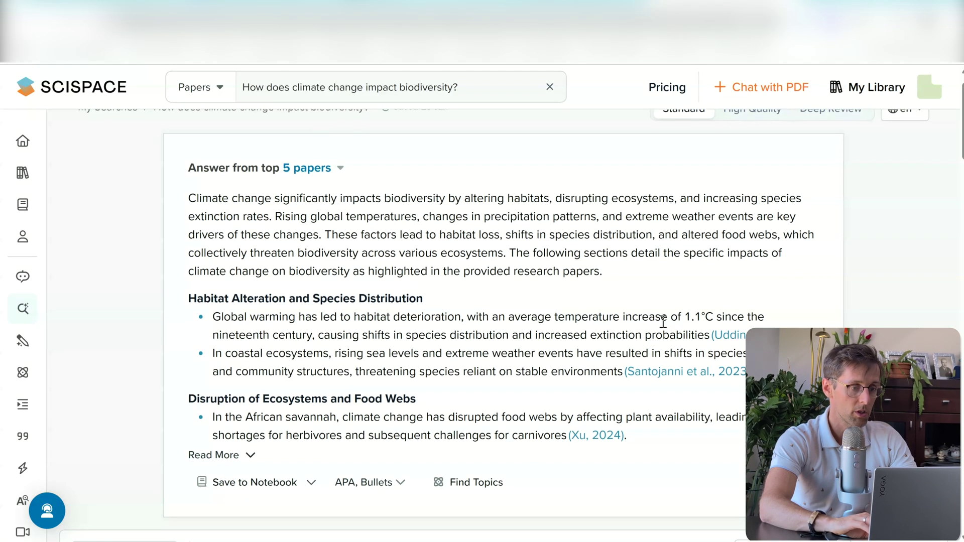
left_click(340, 169)
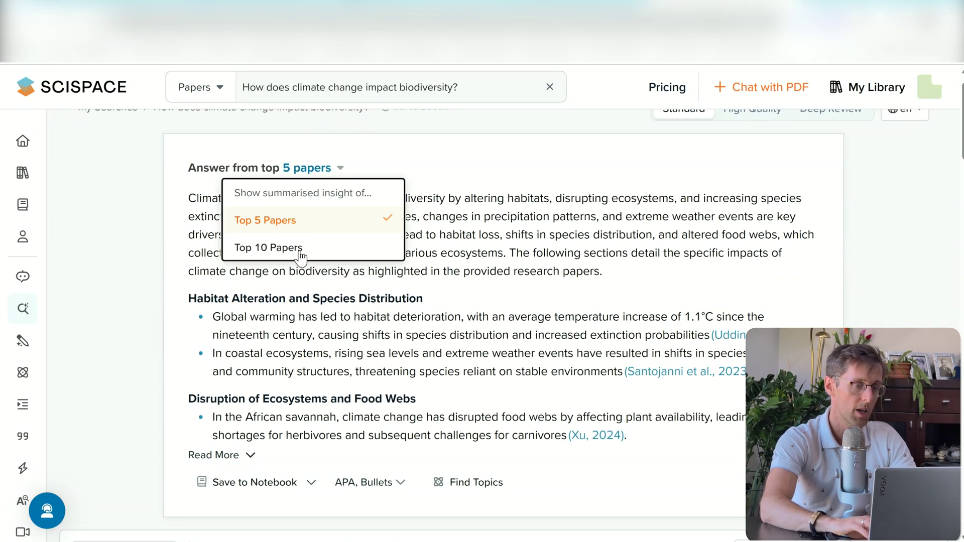
left_click(300, 248)
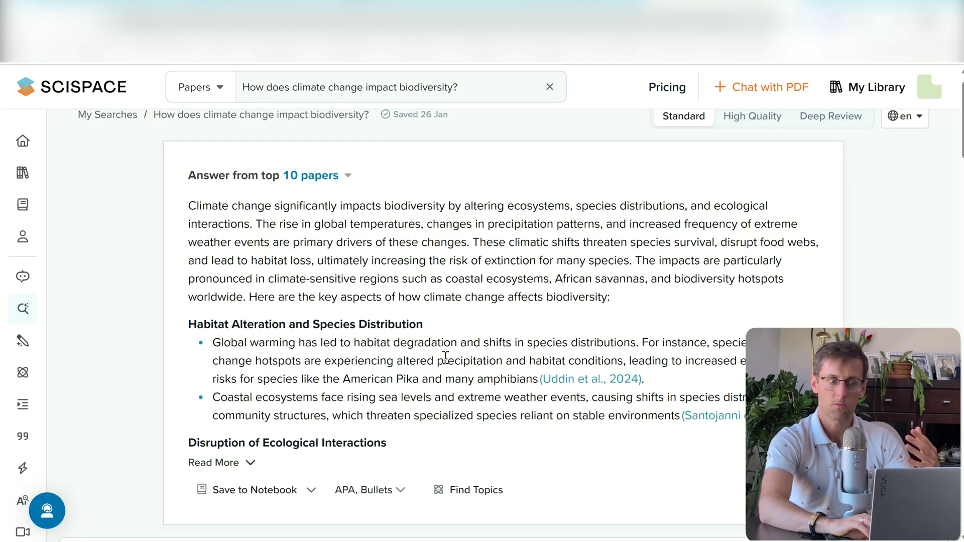
left_click_drag(613, 302, 332, 206)
left_click(332, 206)
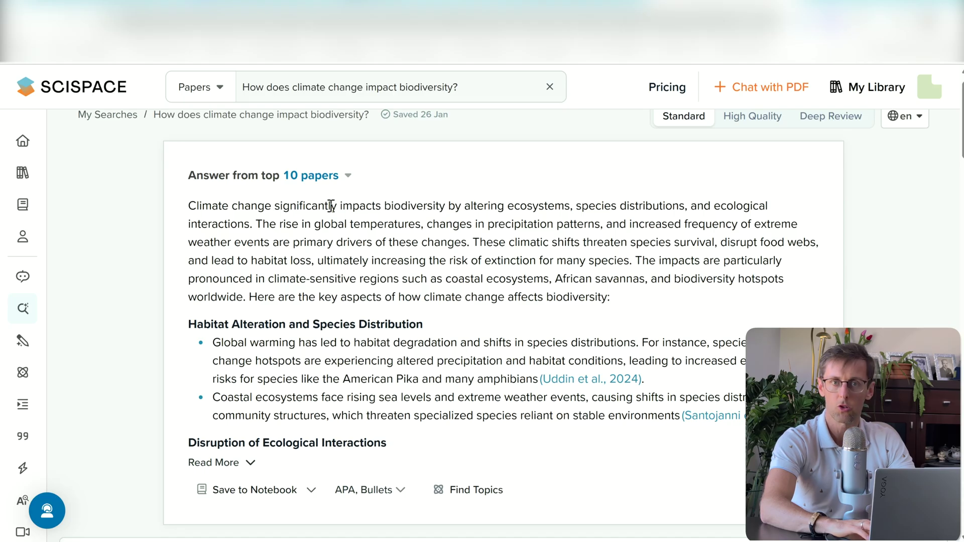
left_click(246, 464)
scroll(447, 367, "down", 4)
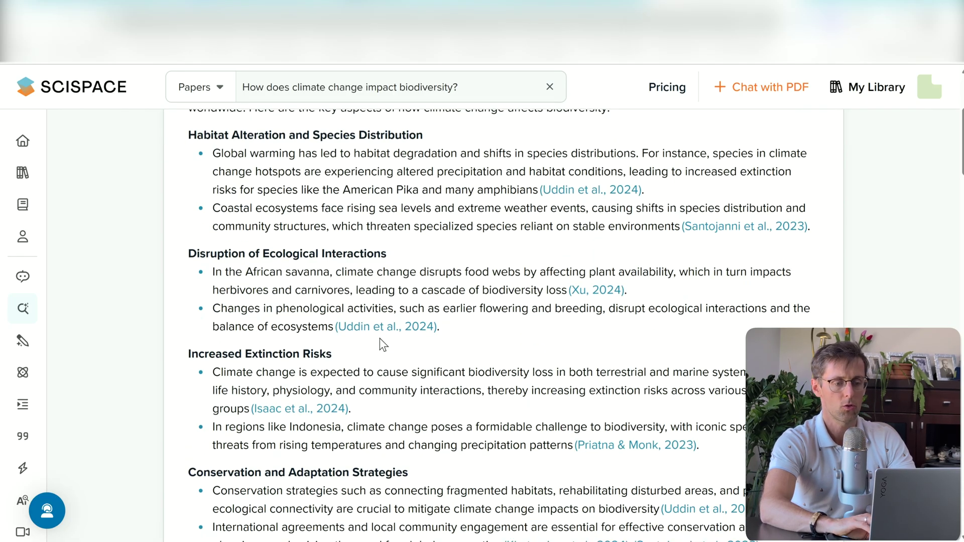
scroll(658, 389, "down", 3)
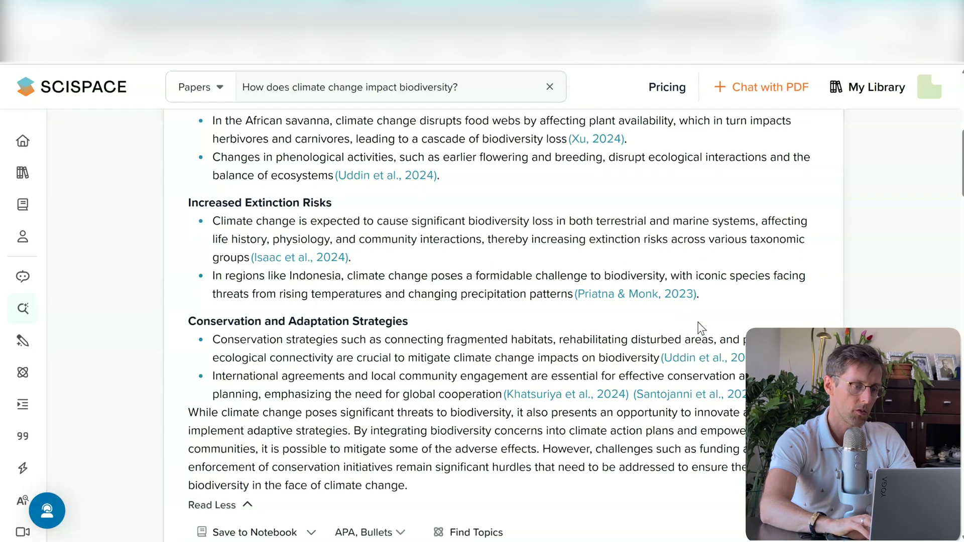
scroll(540, 443, "down", 1)
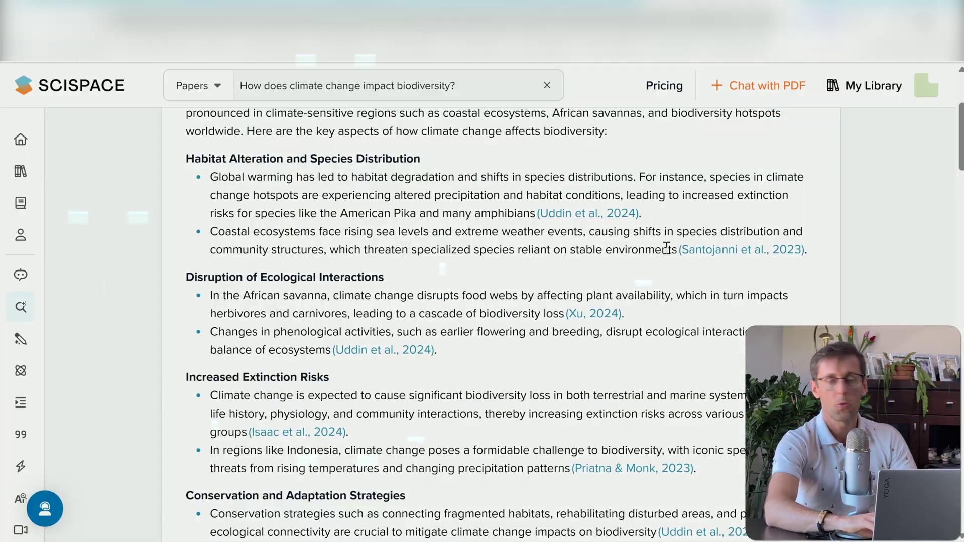
- Scroll across the papers results table and bring up the Add columns (7) suggestions list
scroll(665, 249, "down", 3)
scroll(668, 252, "down", 7)
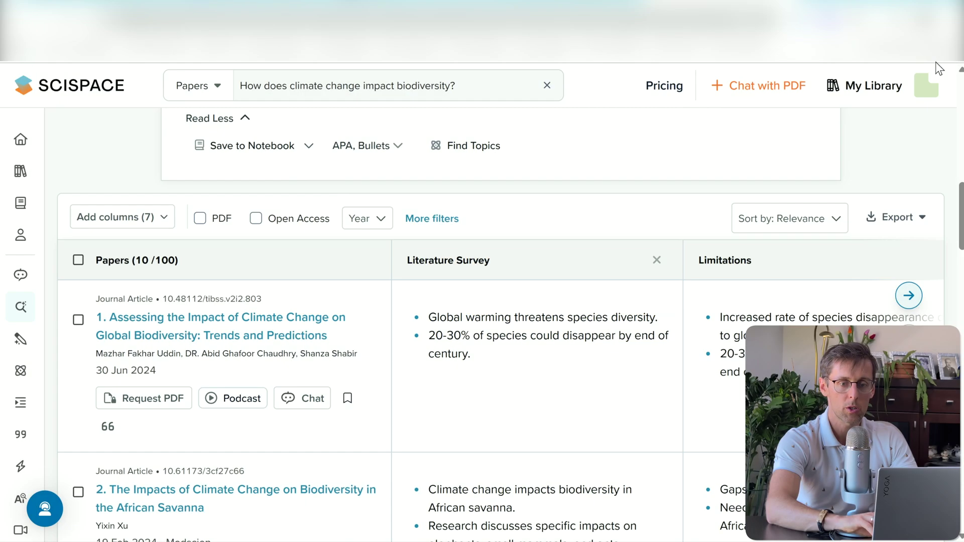
scroll(630, 209, "up", 15)
scroll(630, 209, "down", 10)
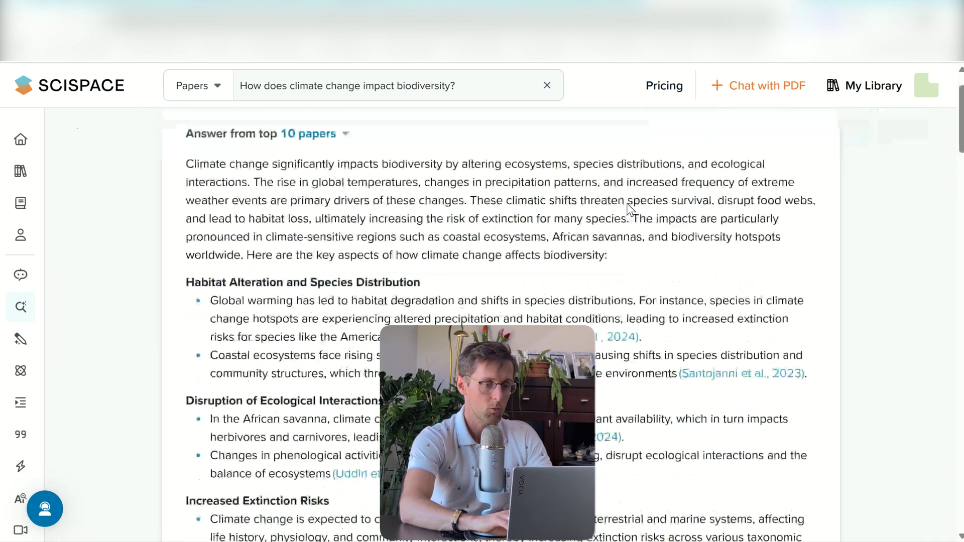
scroll(628, 206, "down", 5)
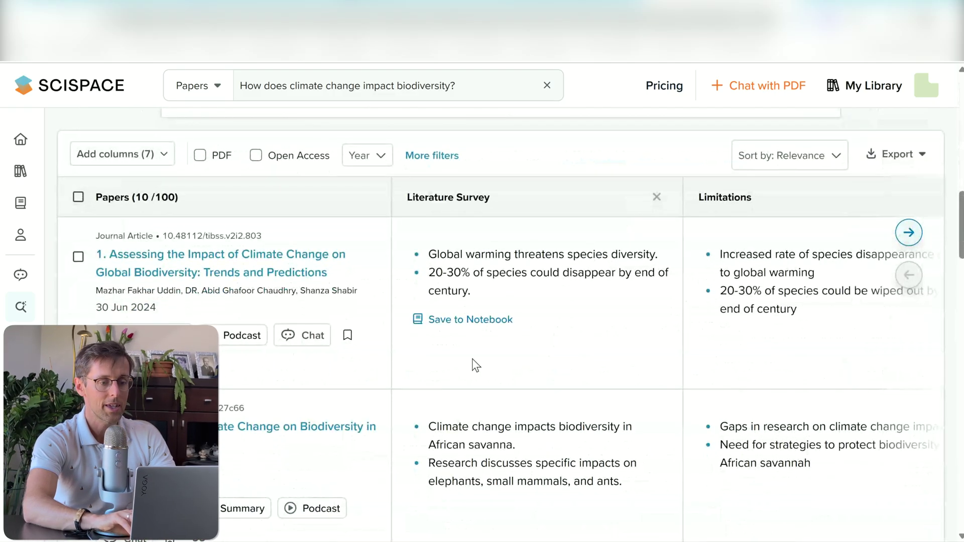
scroll(608, 341, "right", 5)
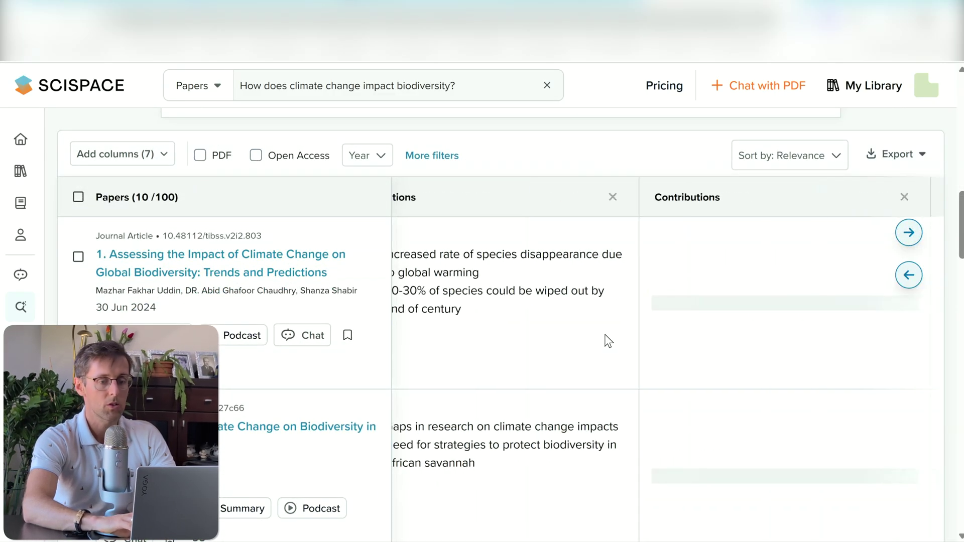
scroll(609, 342, "right", 10)
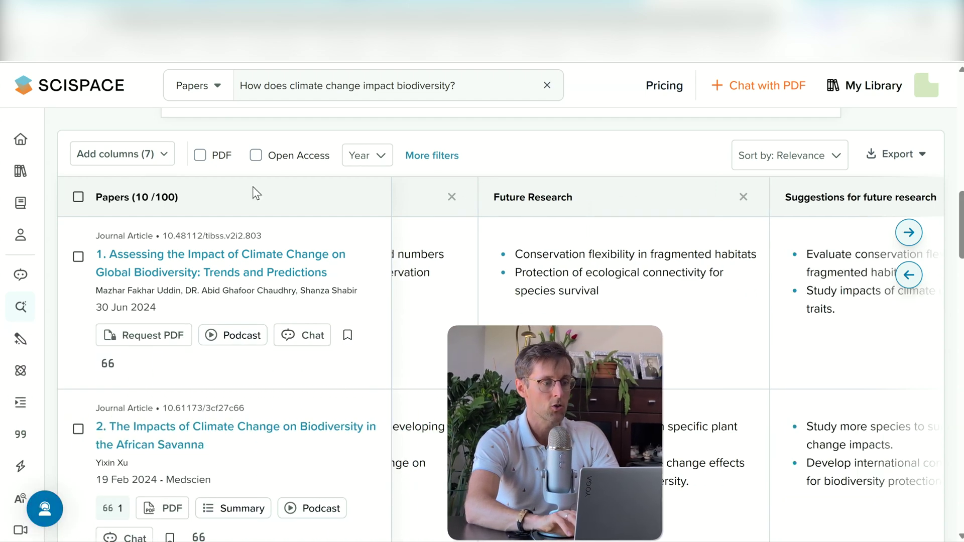
left_click(162, 155)
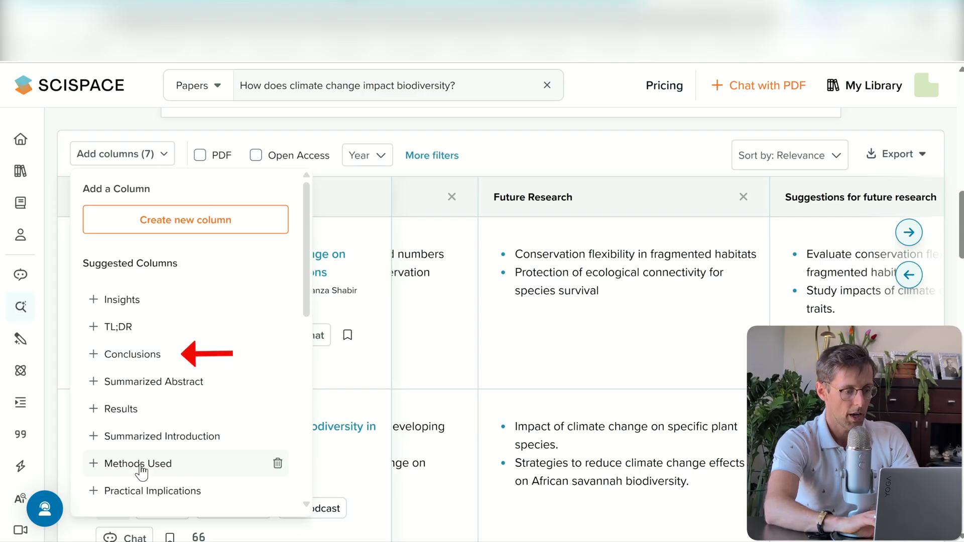
- Add the Methods Used column to the results table and close the column suggestions
scroll(538, 263, "right", 15)
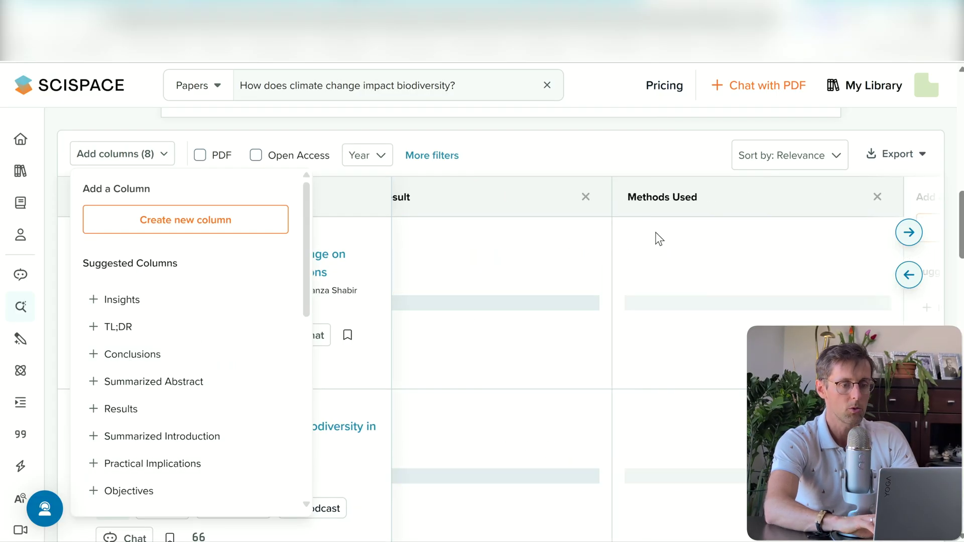
left_click(560, 147)
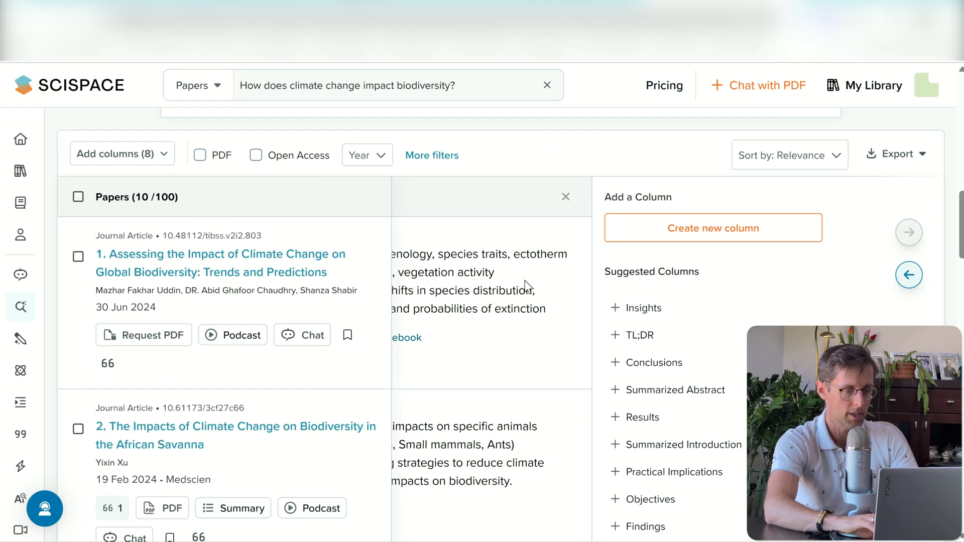
scroll(526, 285, "left", 4)
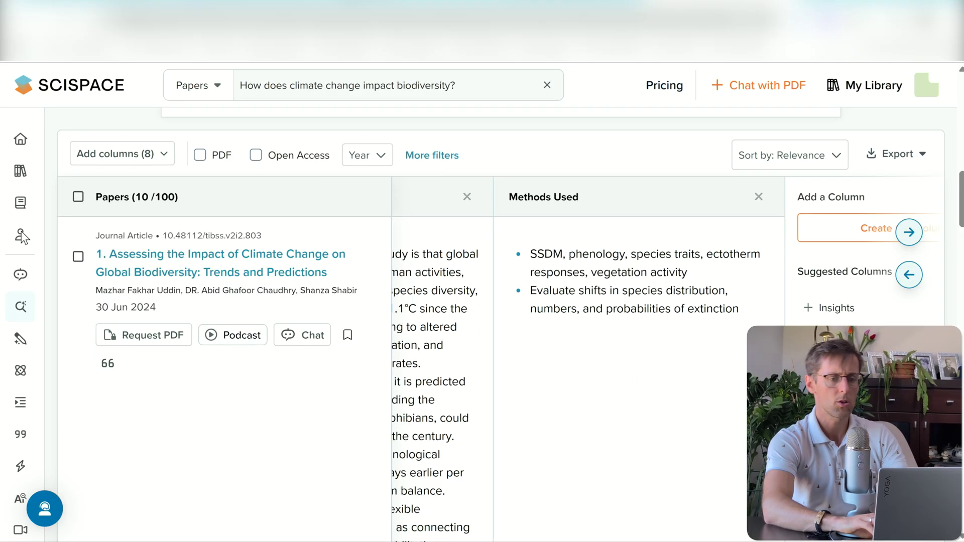
- Go to My Library and select all 15 saved files
mouse_move(21, 231)
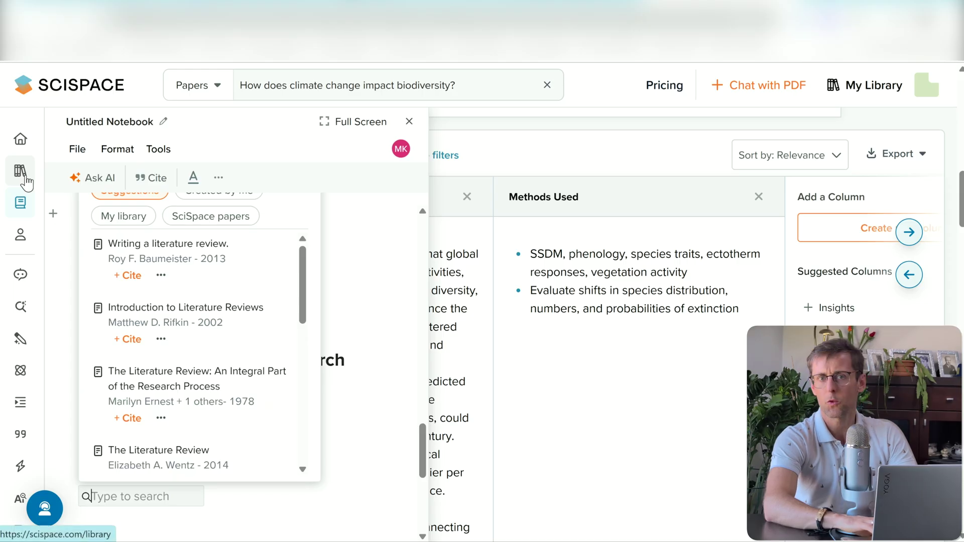
mouse_move(549, 343)
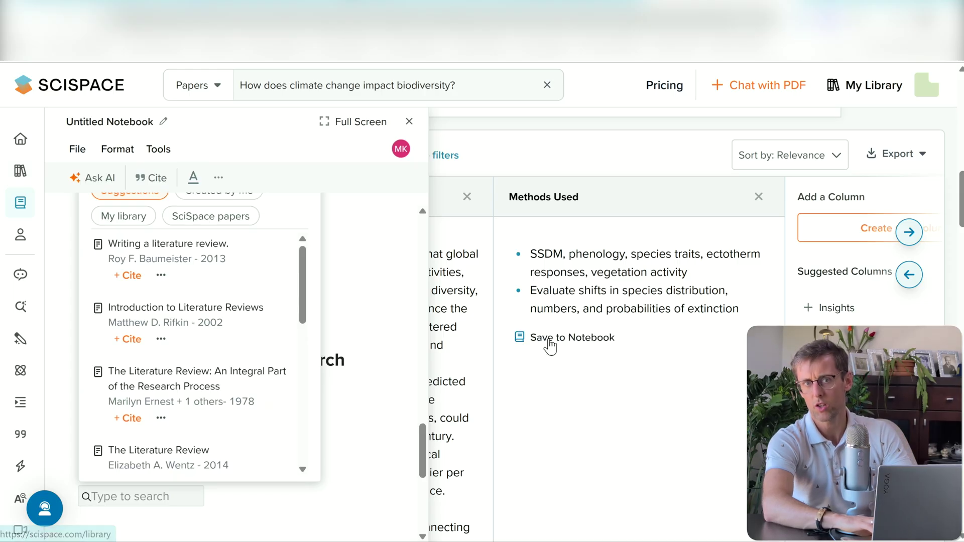
left_click(25, 175)
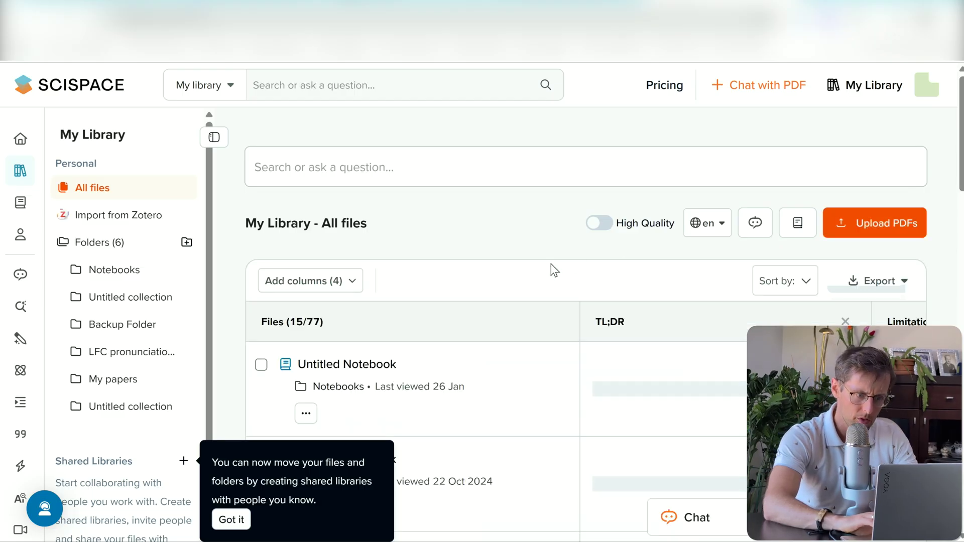
scroll(550, 265, "down", 4)
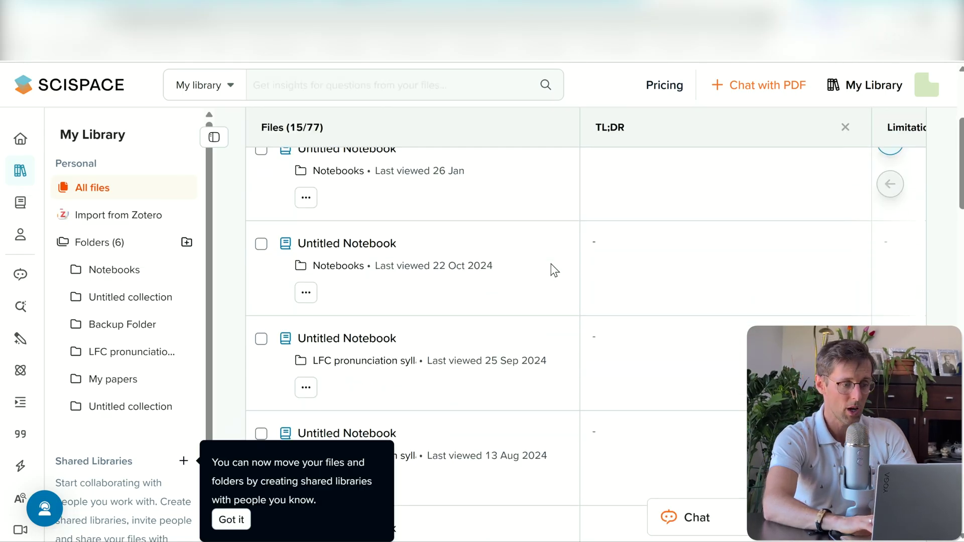
scroll(552, 269, "down", 10)
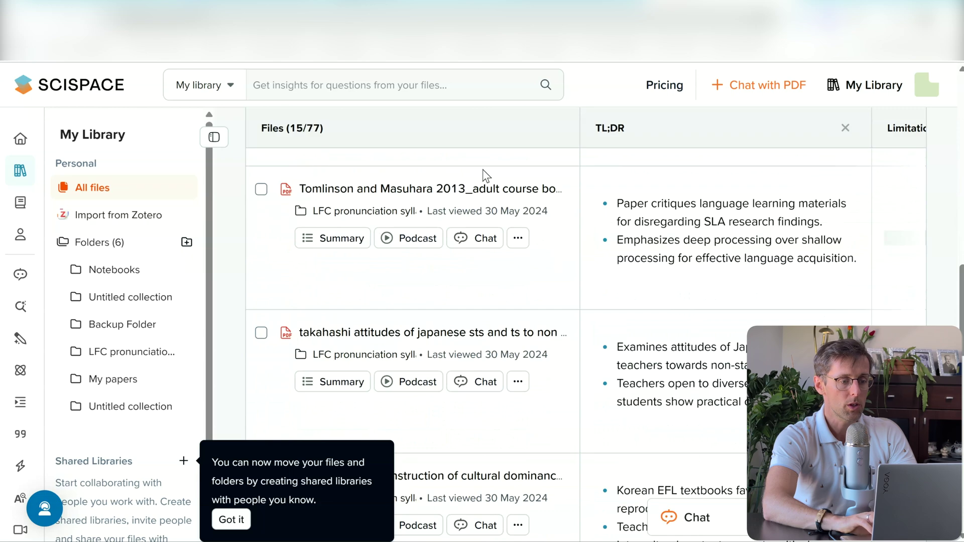
scroll(516, 186, "up", 15)
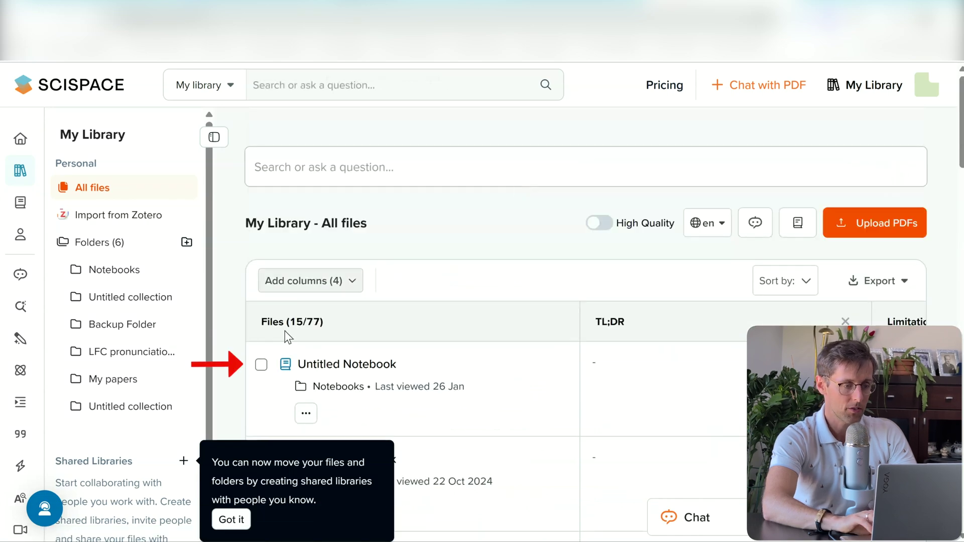
left_click(261, 365)
left_click(266, 281)
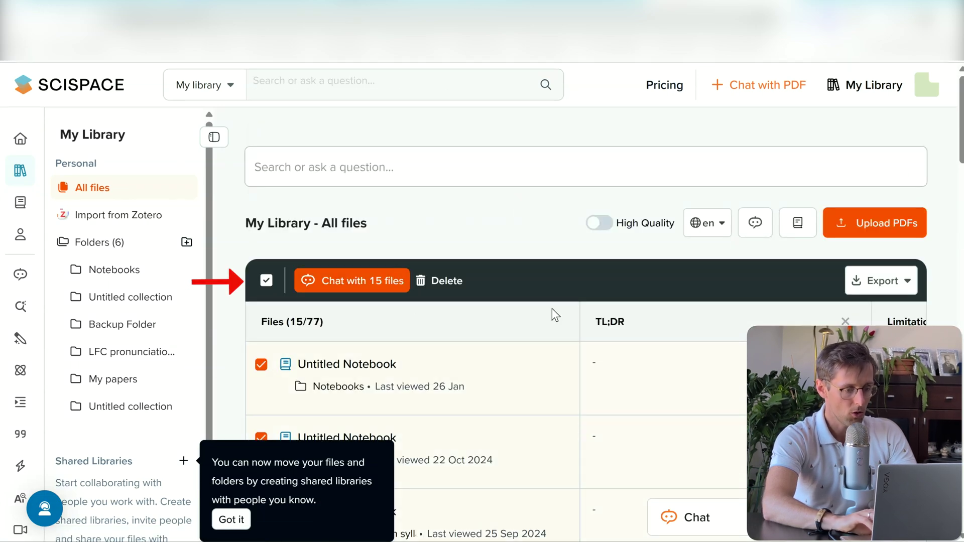
- Scroll through the library table to view its columns, including Aim of the study
scroll(743, 416, "down", 8)
scroll(744, 418, "down", 8)
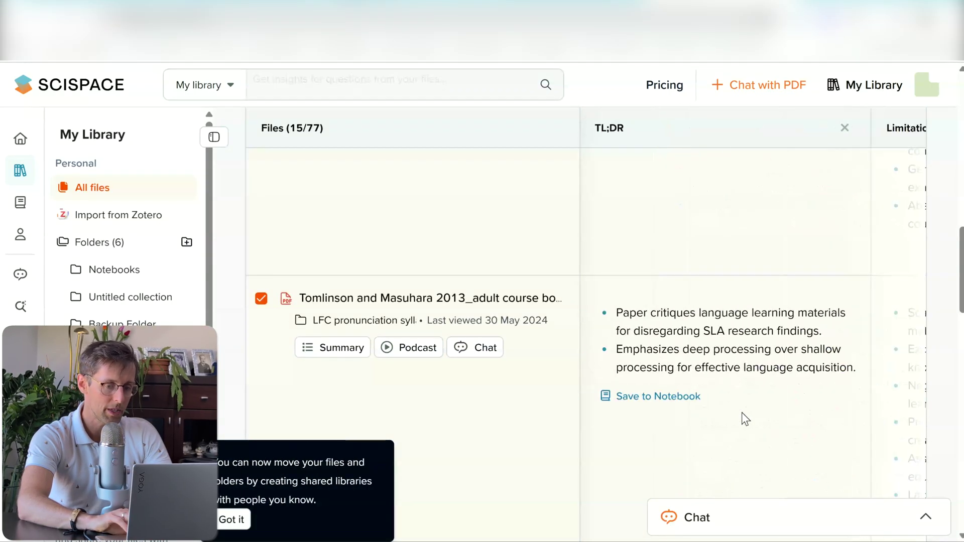
scroll(742, 413, "right", 5)
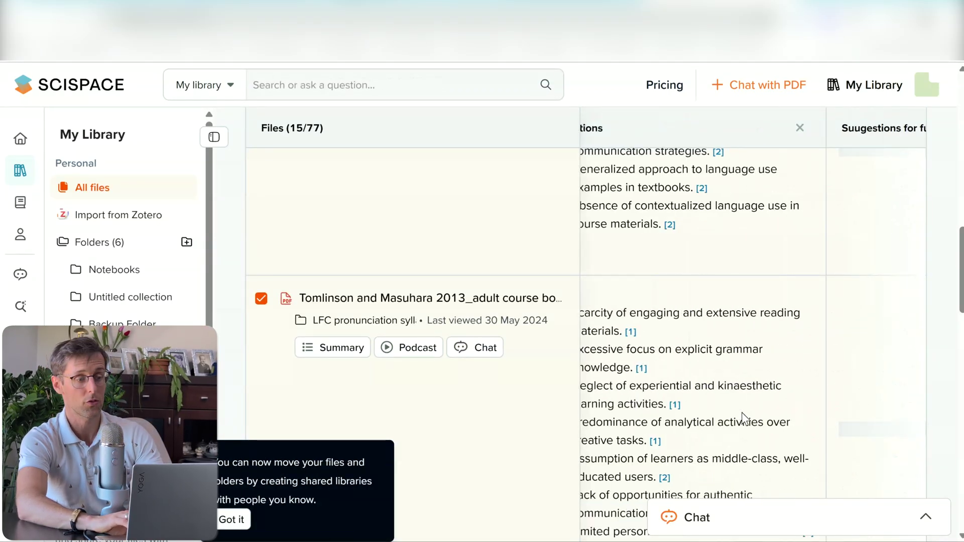
scroll(805, 357, "right", 4)
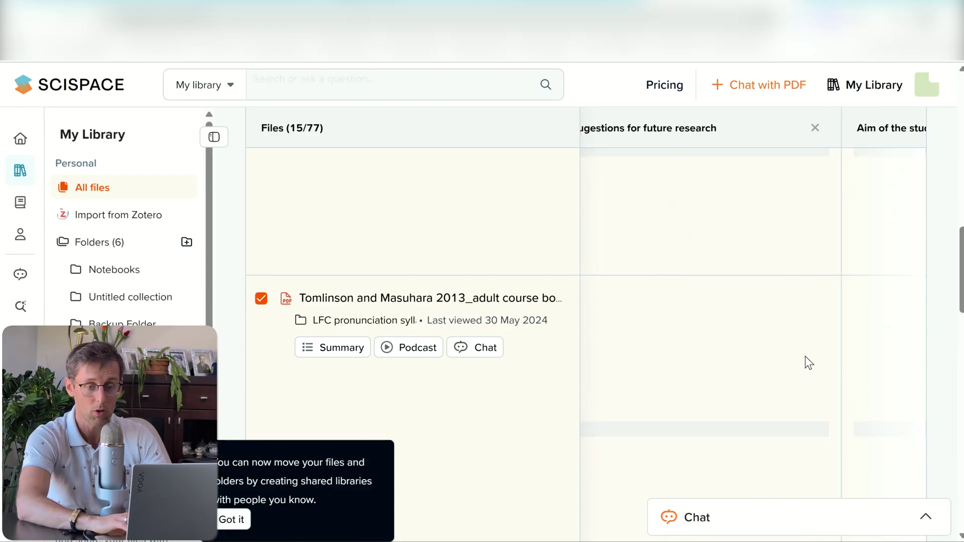
scroll(806, 358, "up", 3)
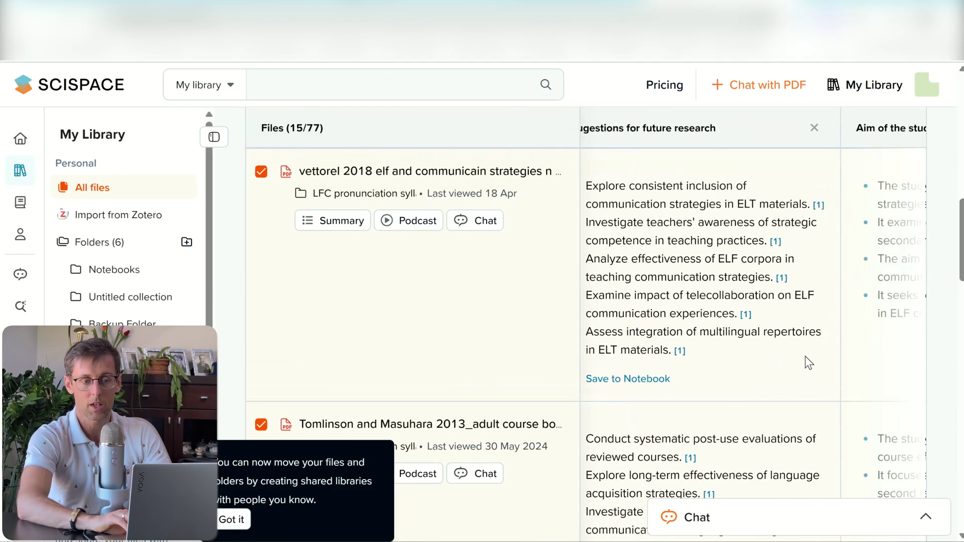
scroll(805, 357, "right", 2)
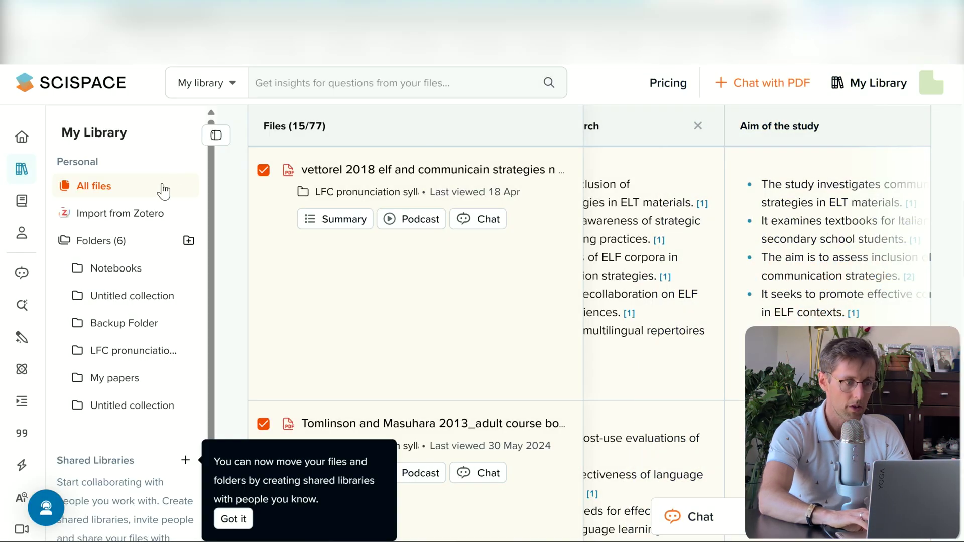
- Open the Vettorel 2018 paper in the reader and show all its suggested questions
left_click(401, 170)
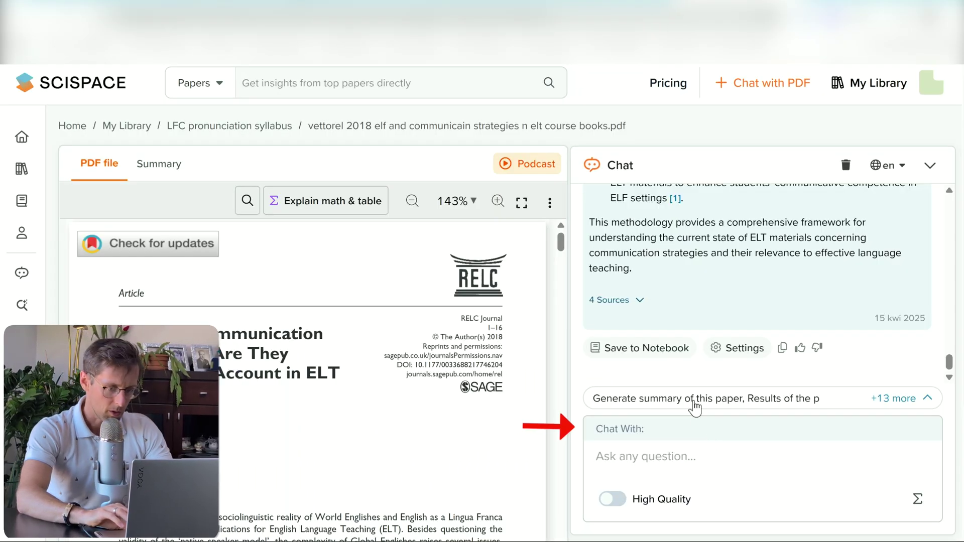
left_click(695, 402)
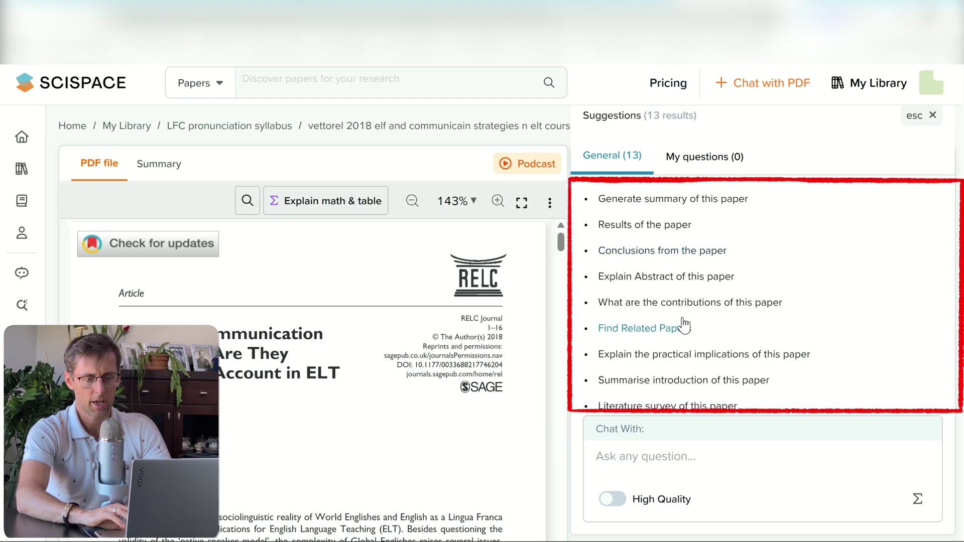
scroll(710, 312, "down", 3)
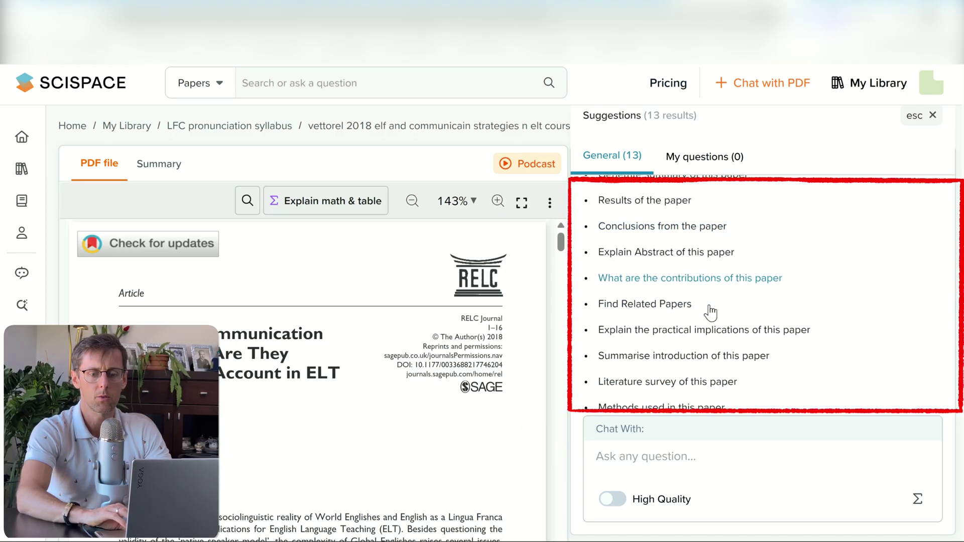
scroll(710, 313, "down", 1)
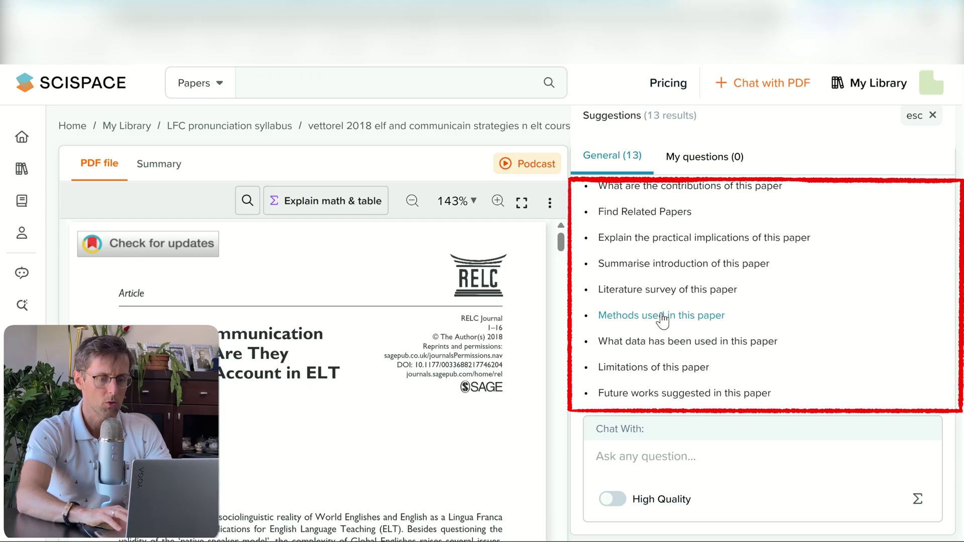
- Ask the PDF chat 'Methods used in this paper' and read through the answer
left_click(717, 317)
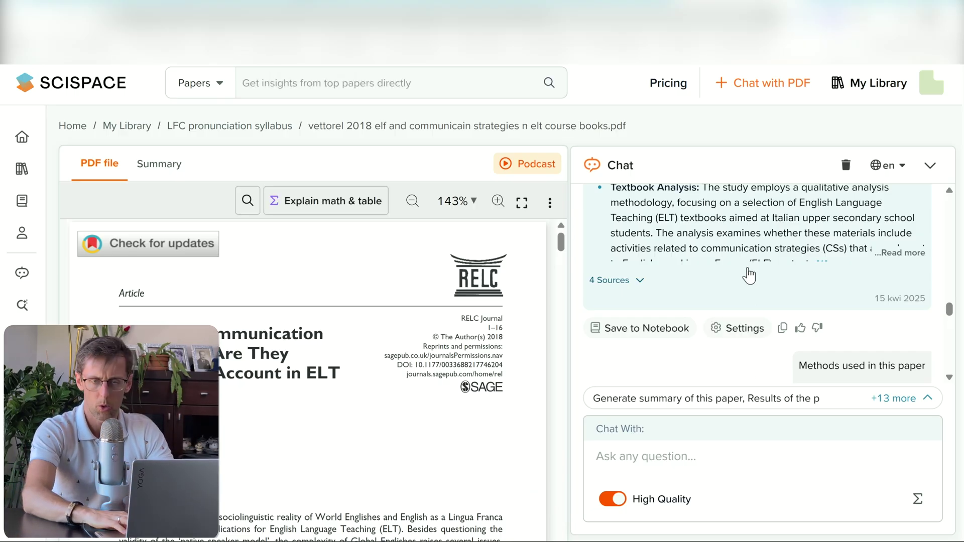
scroll(748, 275, "down", 5)
scroll(702, 343, "up", 1)
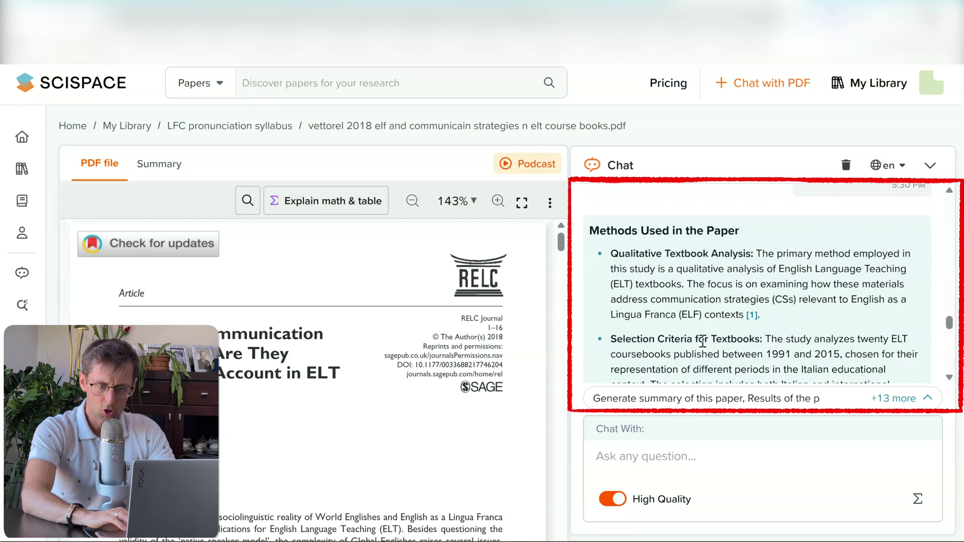
scroll(703, 343, "down", 3)
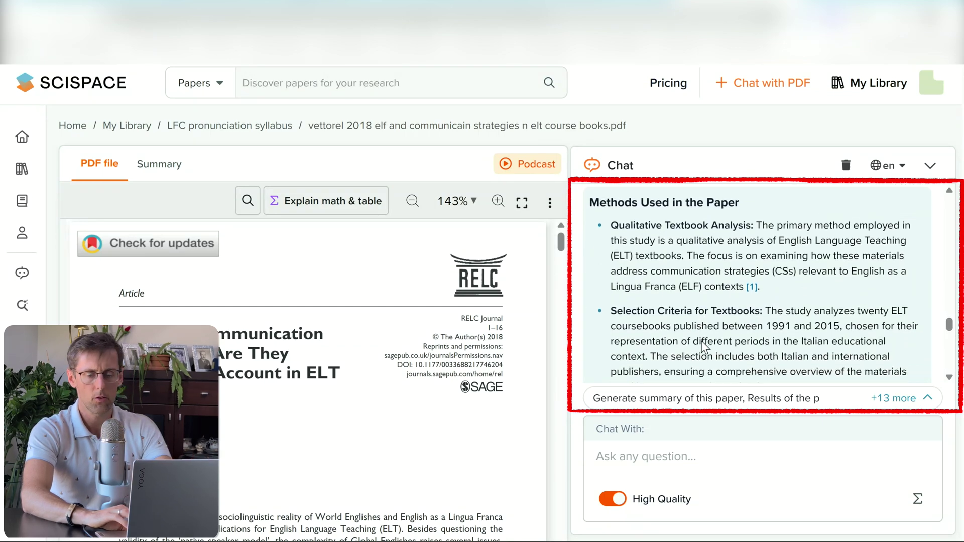
scroll(704, 346, "down", 8)
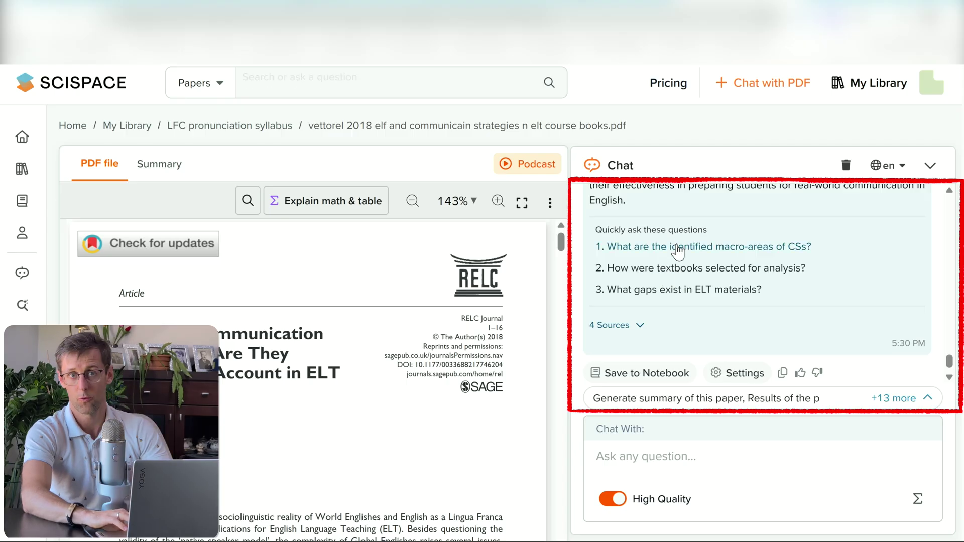
scroll(743, 256, "up", 5)
scroll(743, 256, "down", 6)
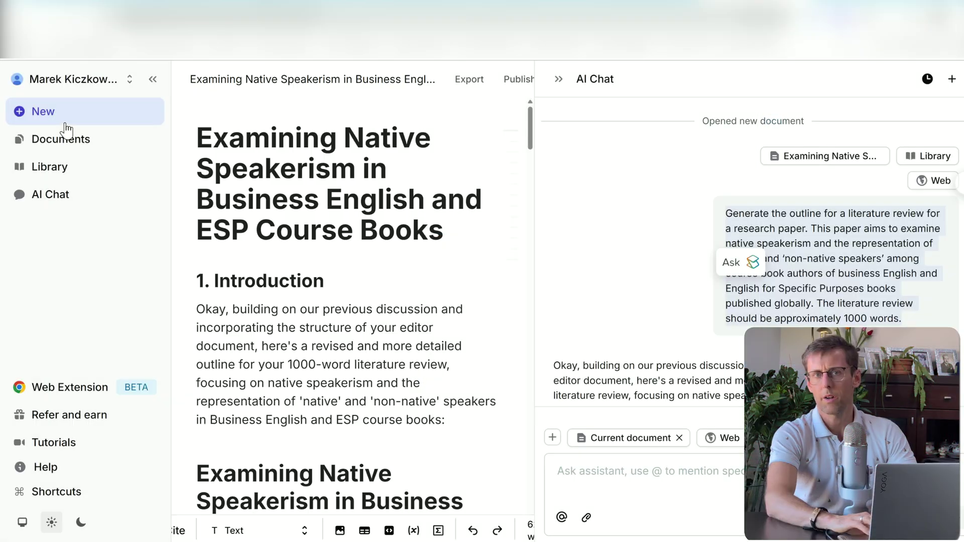
- Create a new Jenni AI document and paste the native speakerism literature-review outline prompt
left_click(49, 117)
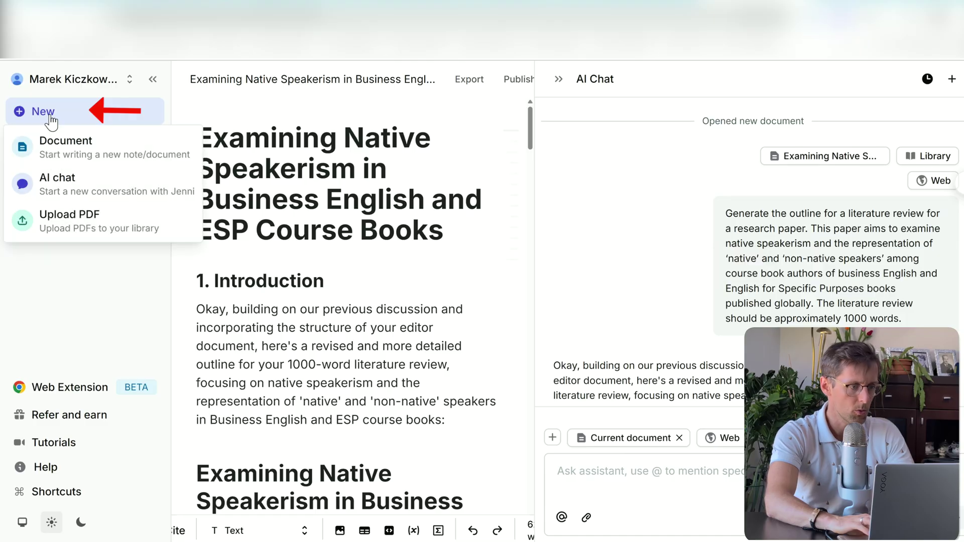
left_click(312, 196)
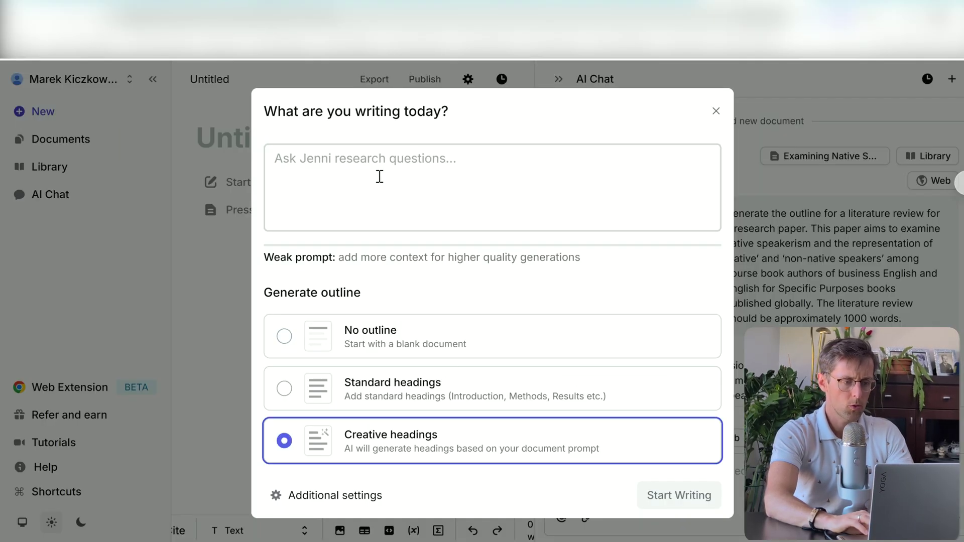
left_click(379, 176)
type("Generate the outline for a literature review for a research paper. This paper aims to examine native speakerism and the representation of ‘native’ and ‘non-native speakers’ among course book authors of business English and English for Specific Purposes books published globally. The literature review should be approximately 1000 words.")
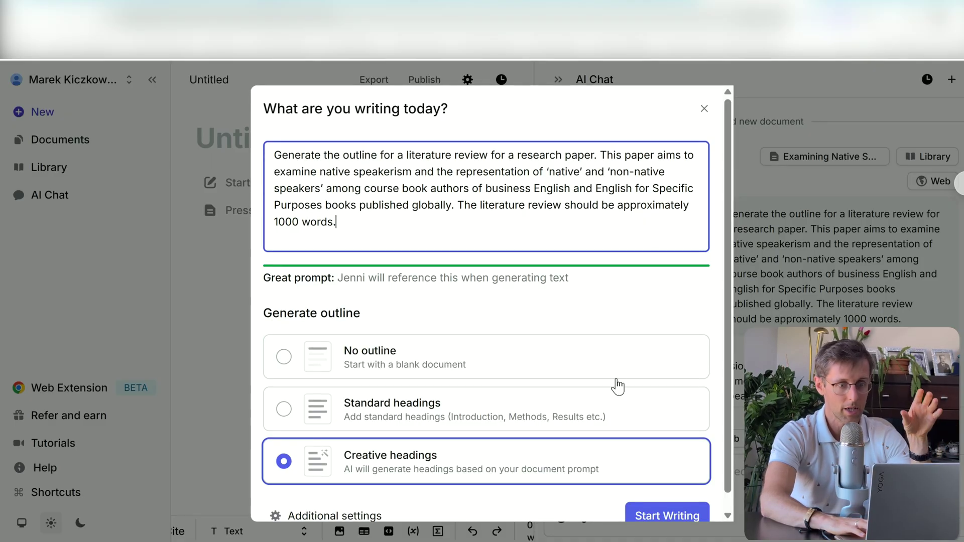
- Generate the new Jenni AI document from the prompt, retrying until writing starts
left_click(663, 519)
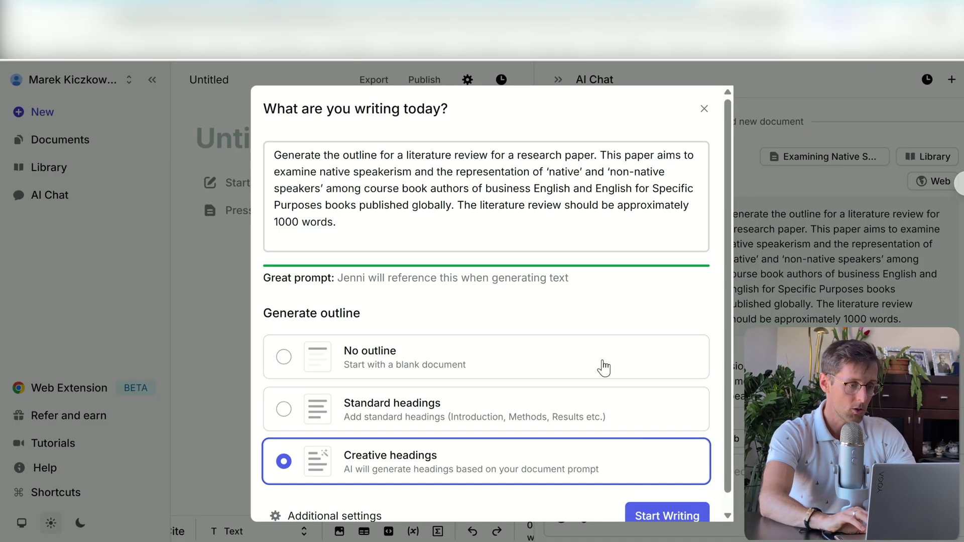
left_click(672, 517)
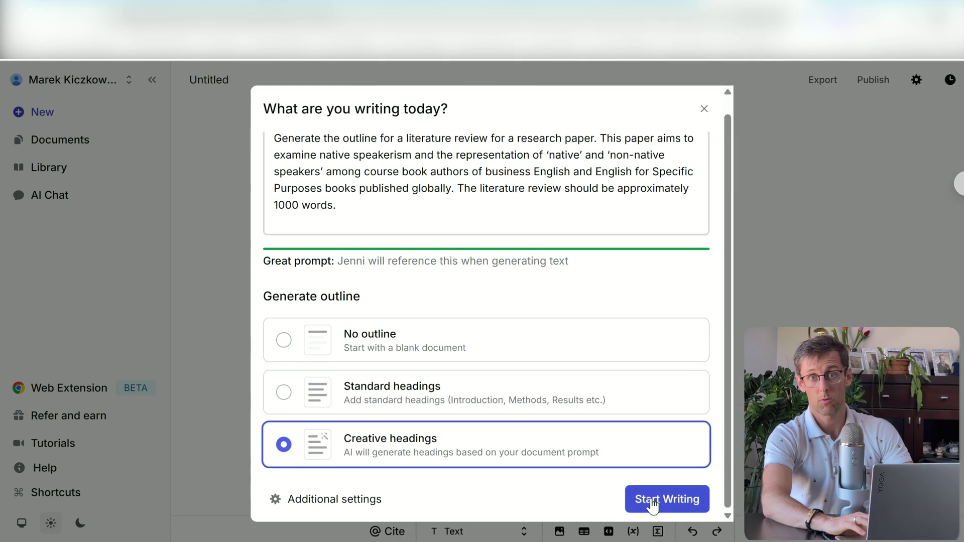
left_click(651, 502)
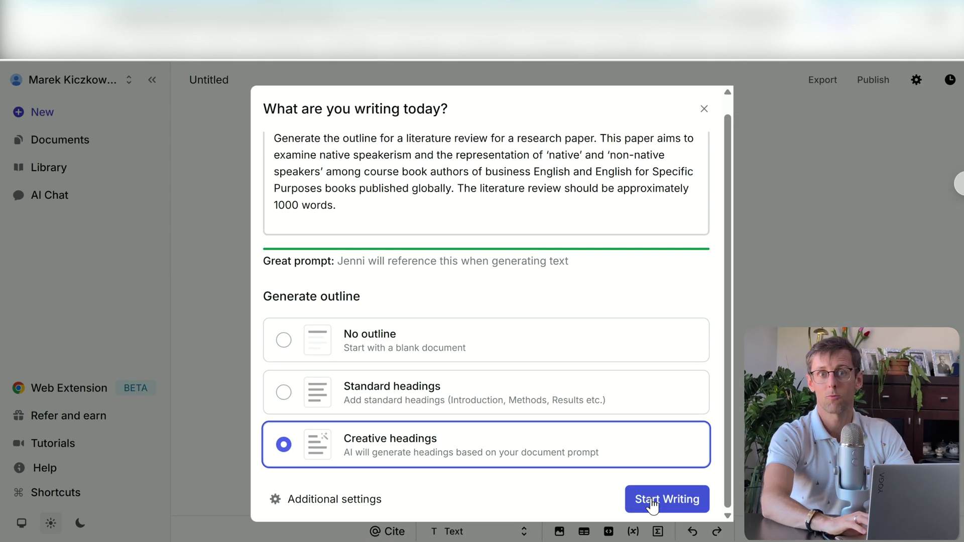
left_click(652, 502)
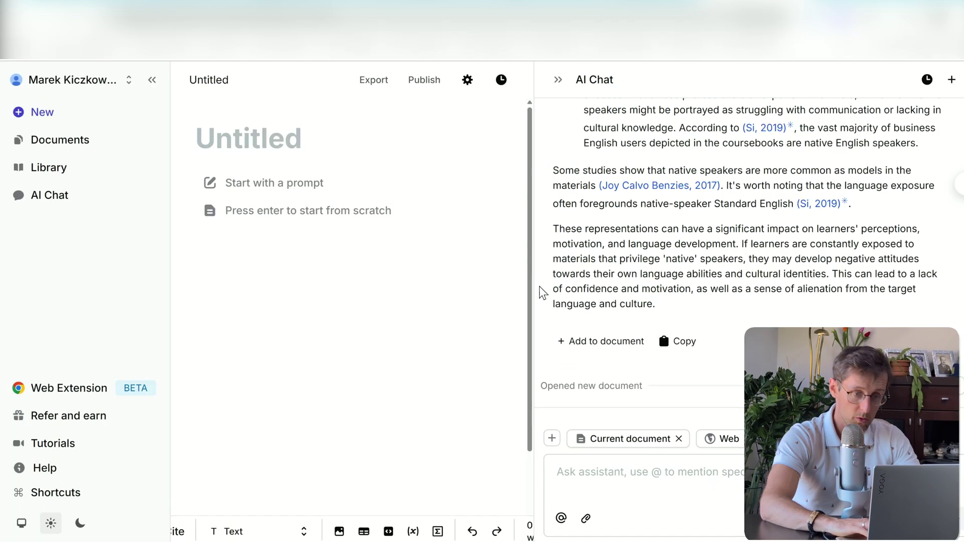
- Paste the outline prompt into the Ask assistant box and send it
left_click(623, 481)
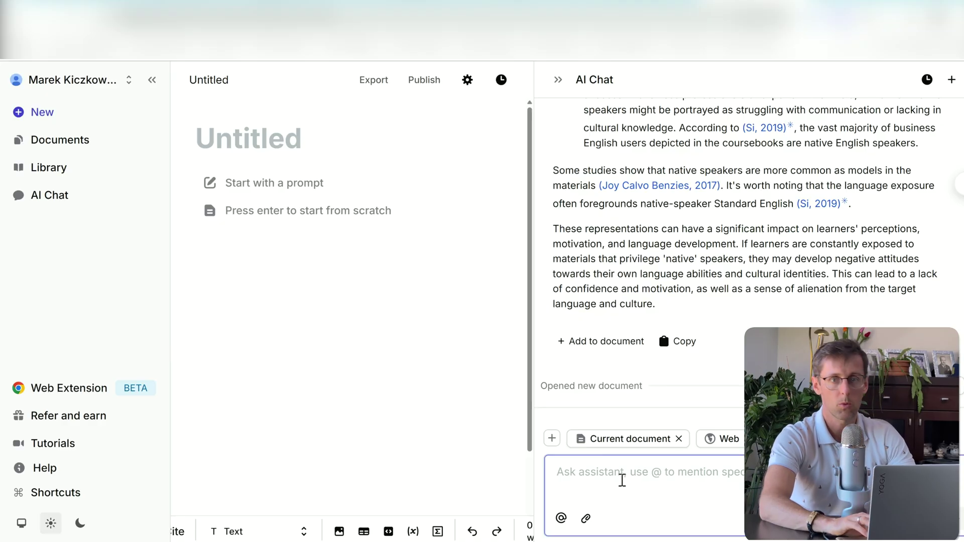
key("ctrl+v")
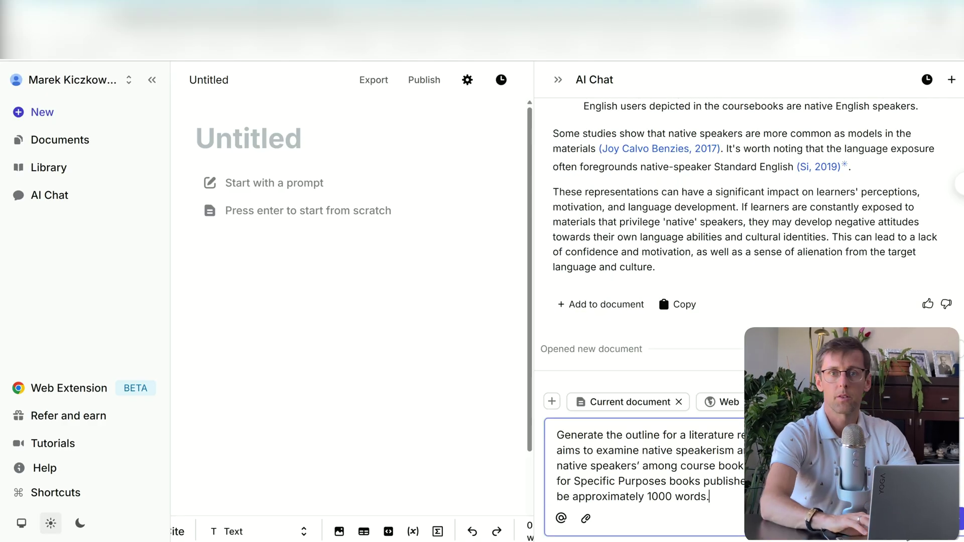
key("Return")
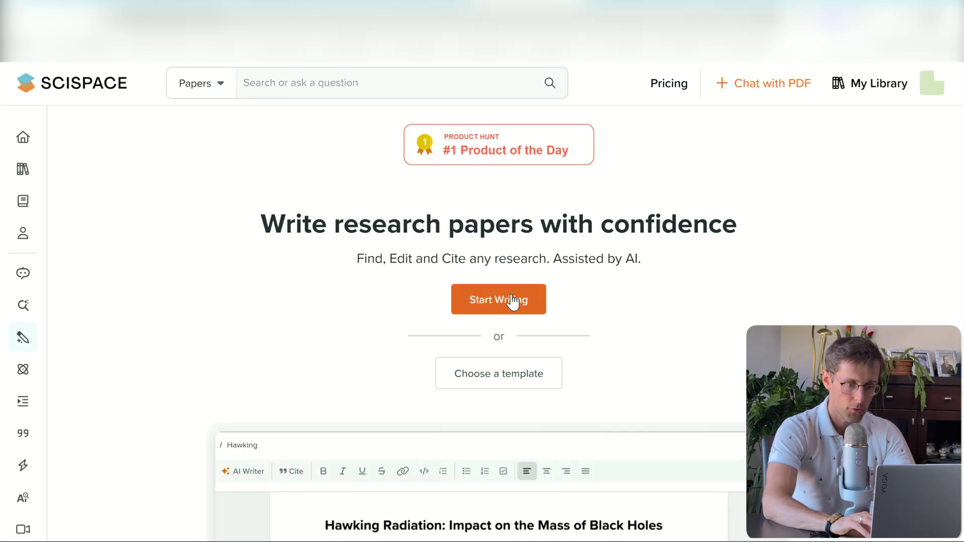
- Start an AI-assisted notebook, paste the native speakerism prompt, generate the outline and review its headings
left_click(512, 300)
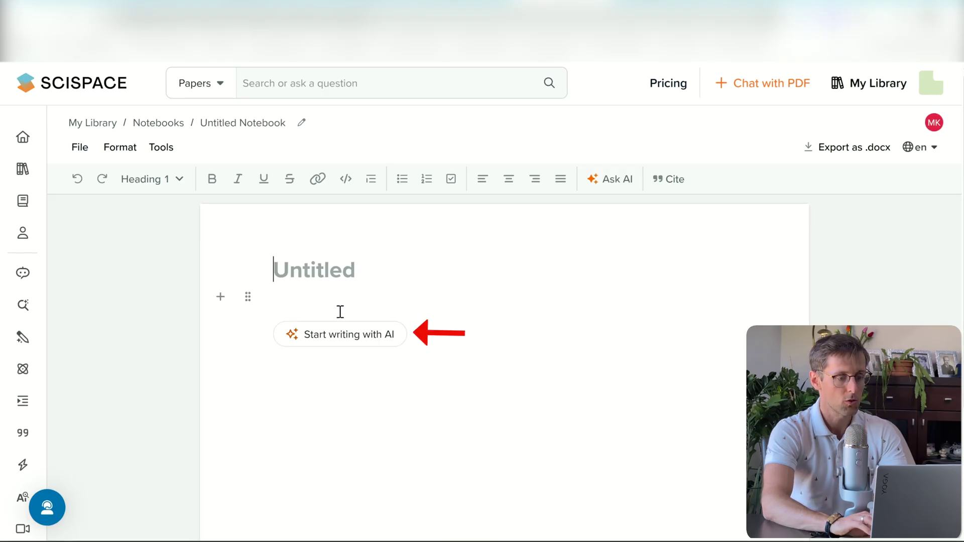
left_click(343, 337)
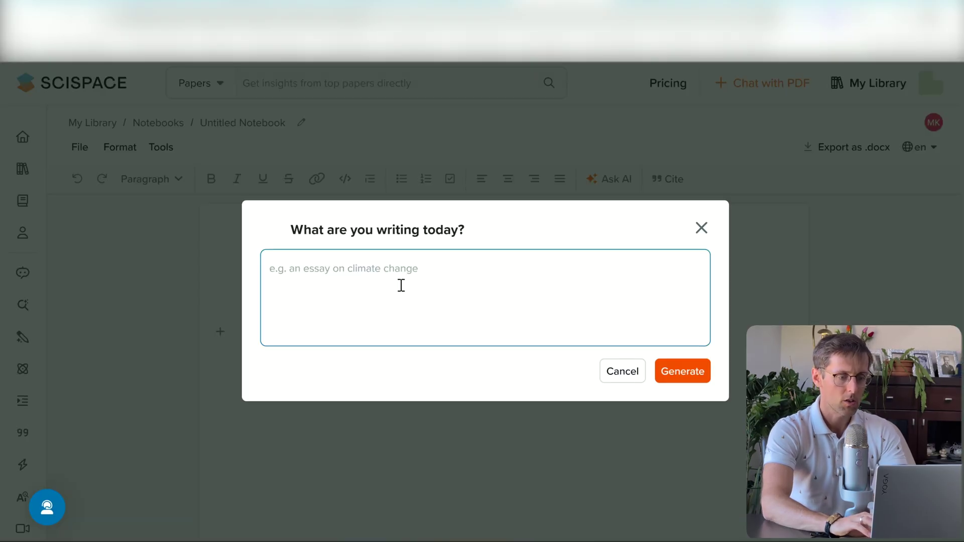
type("Generate the outline for a literature review for a research paper. This paper aims to examine native speakerism and the representation of ‘native’ and ‘non-native speakers’ among course book authors of business English and English for Specific Purposes books published globally. The literature review should be approximately 1000 words.")
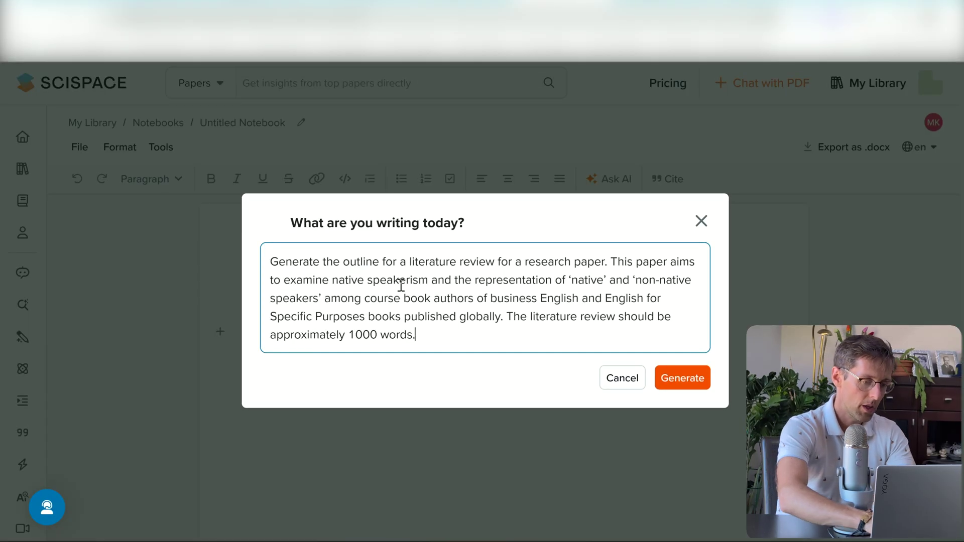
left_click(682, 382)
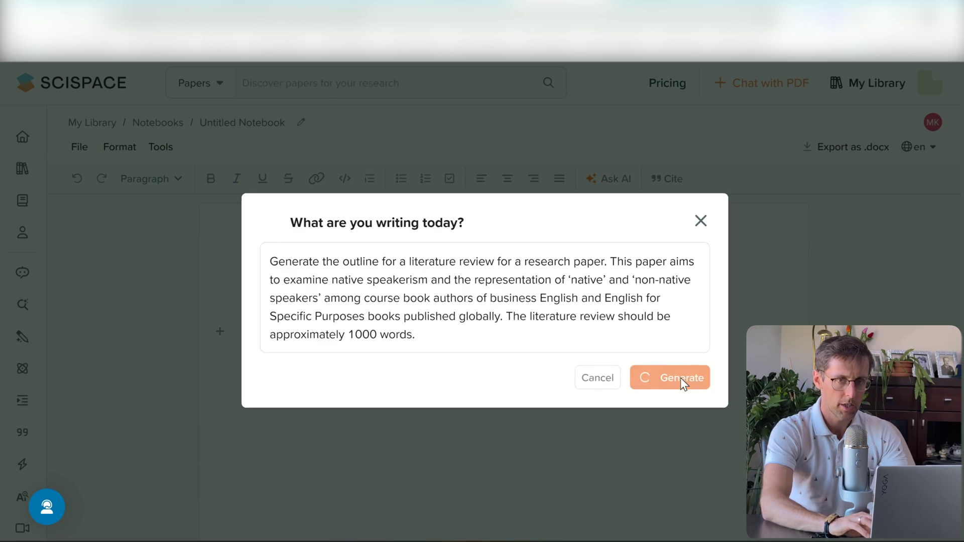
scroll(681, 378, "down", 10)
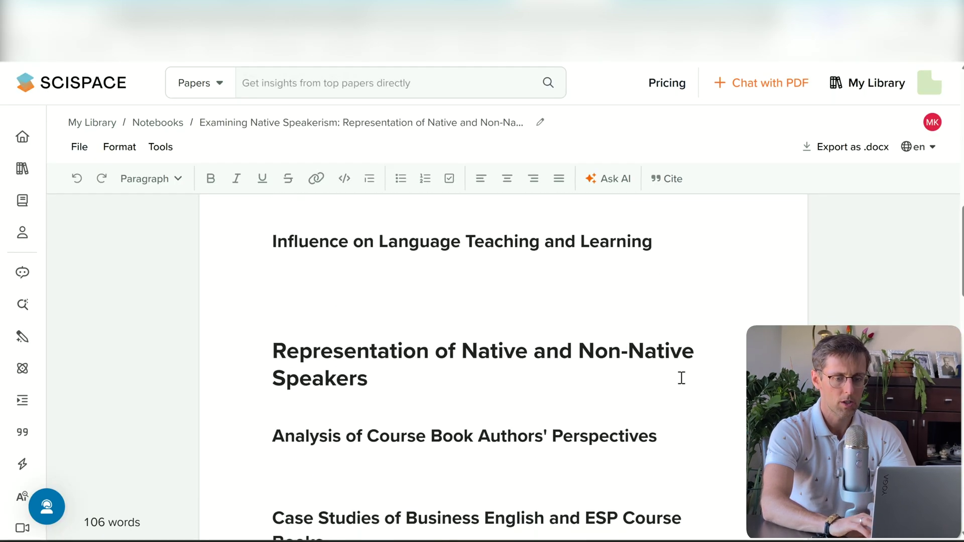
scroll(681, 377, "down", 12)
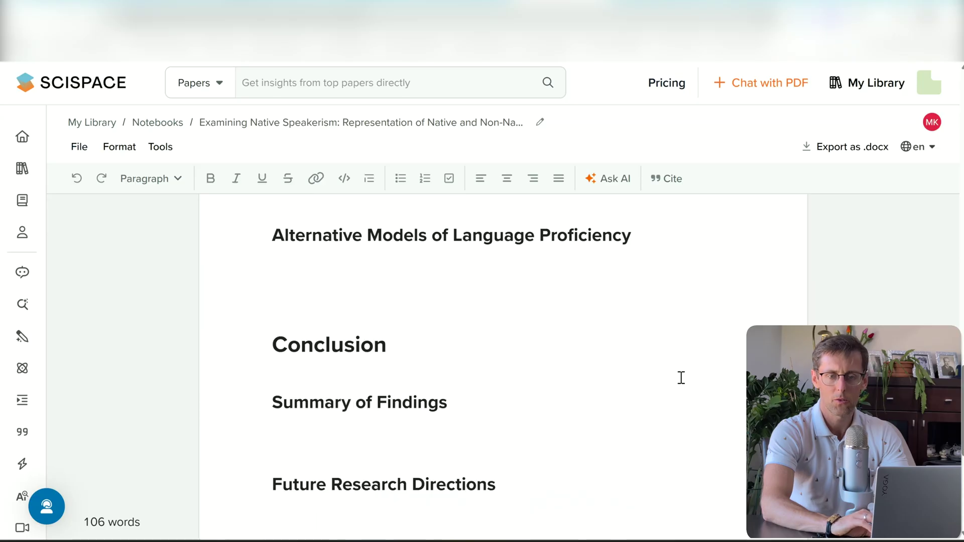
scroll(680, 378, "up", 20)
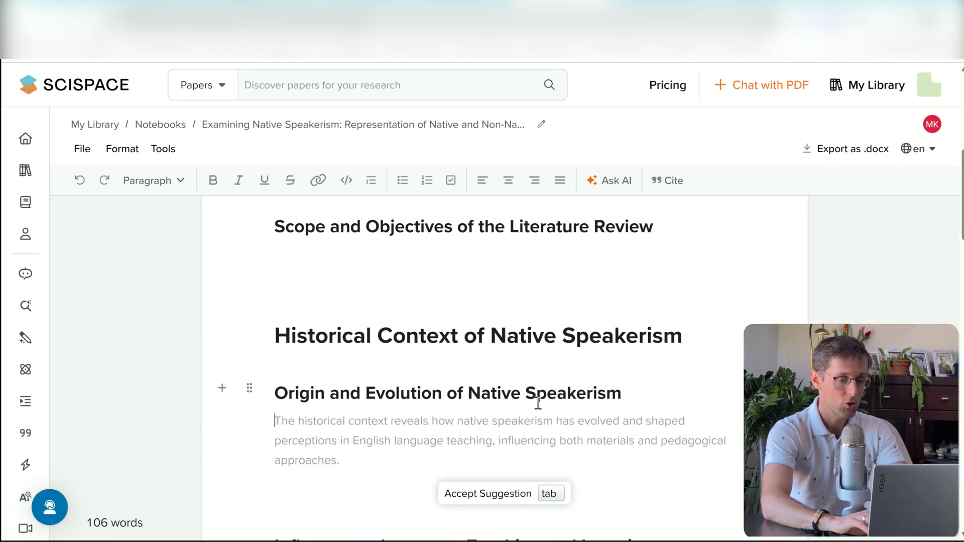
- Ask AI 'How did native speakerism originate?' in the notebook, then bring up Paperpal's Research and Cite in Word
left_click(609, 181)
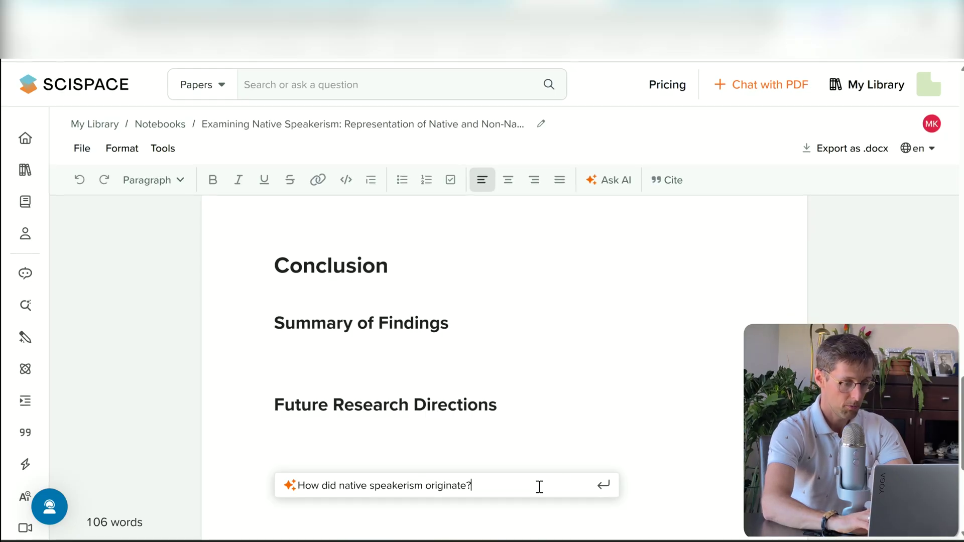
key("Return")
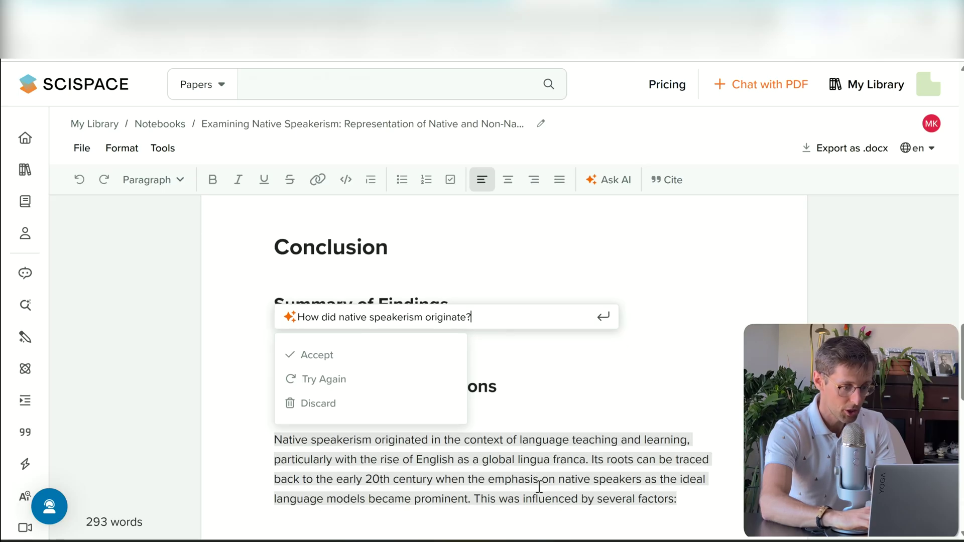
scroll(538, 487, "down", 4)
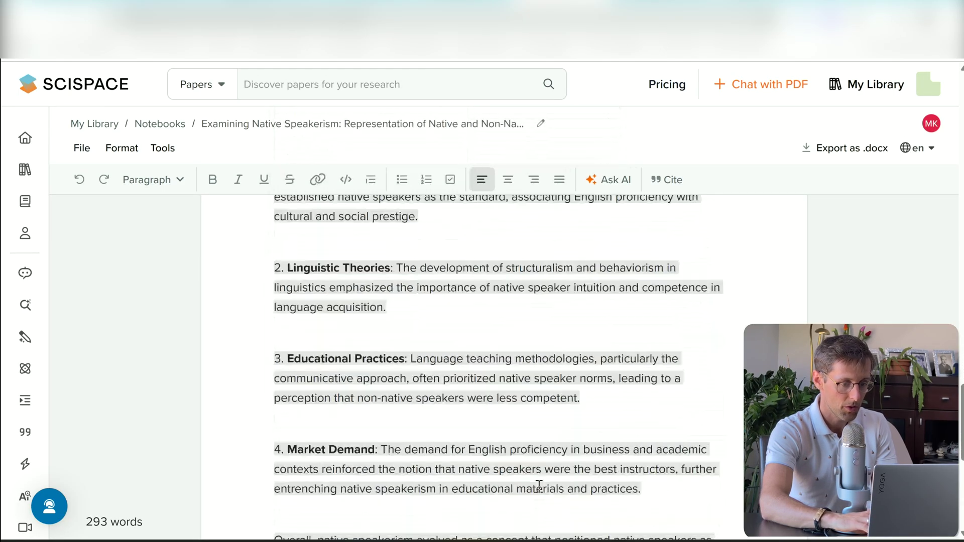
scroll(527, 386, "up", 2)
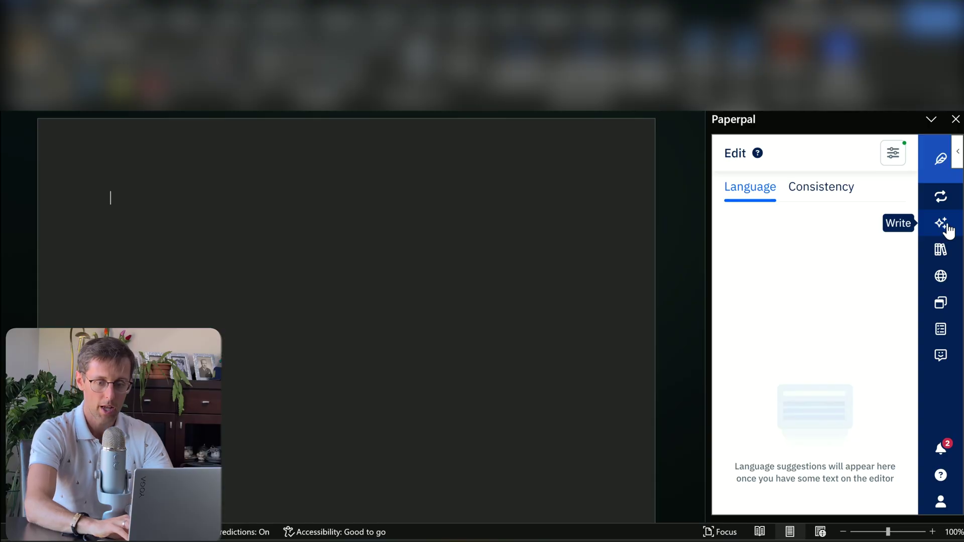
left_click(941, 250)
left_click(784, 381)
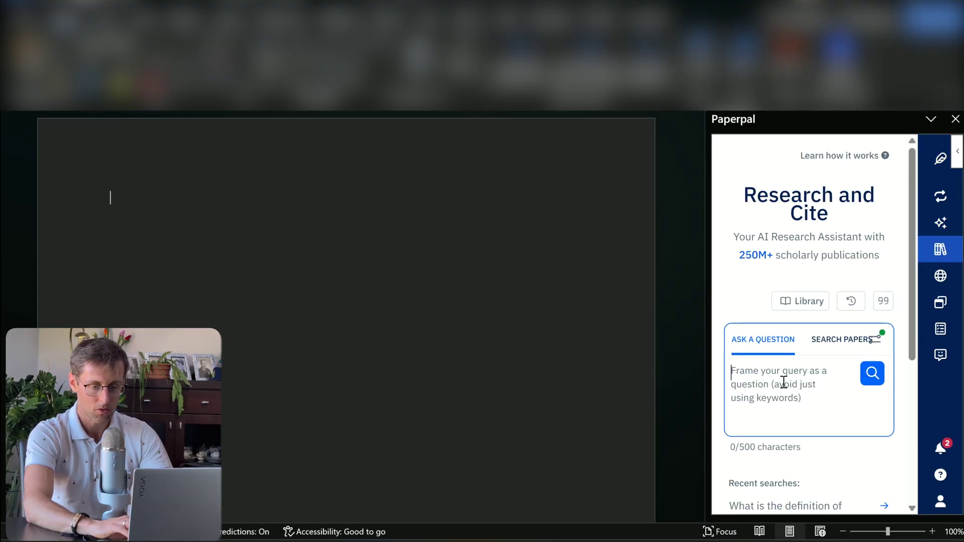